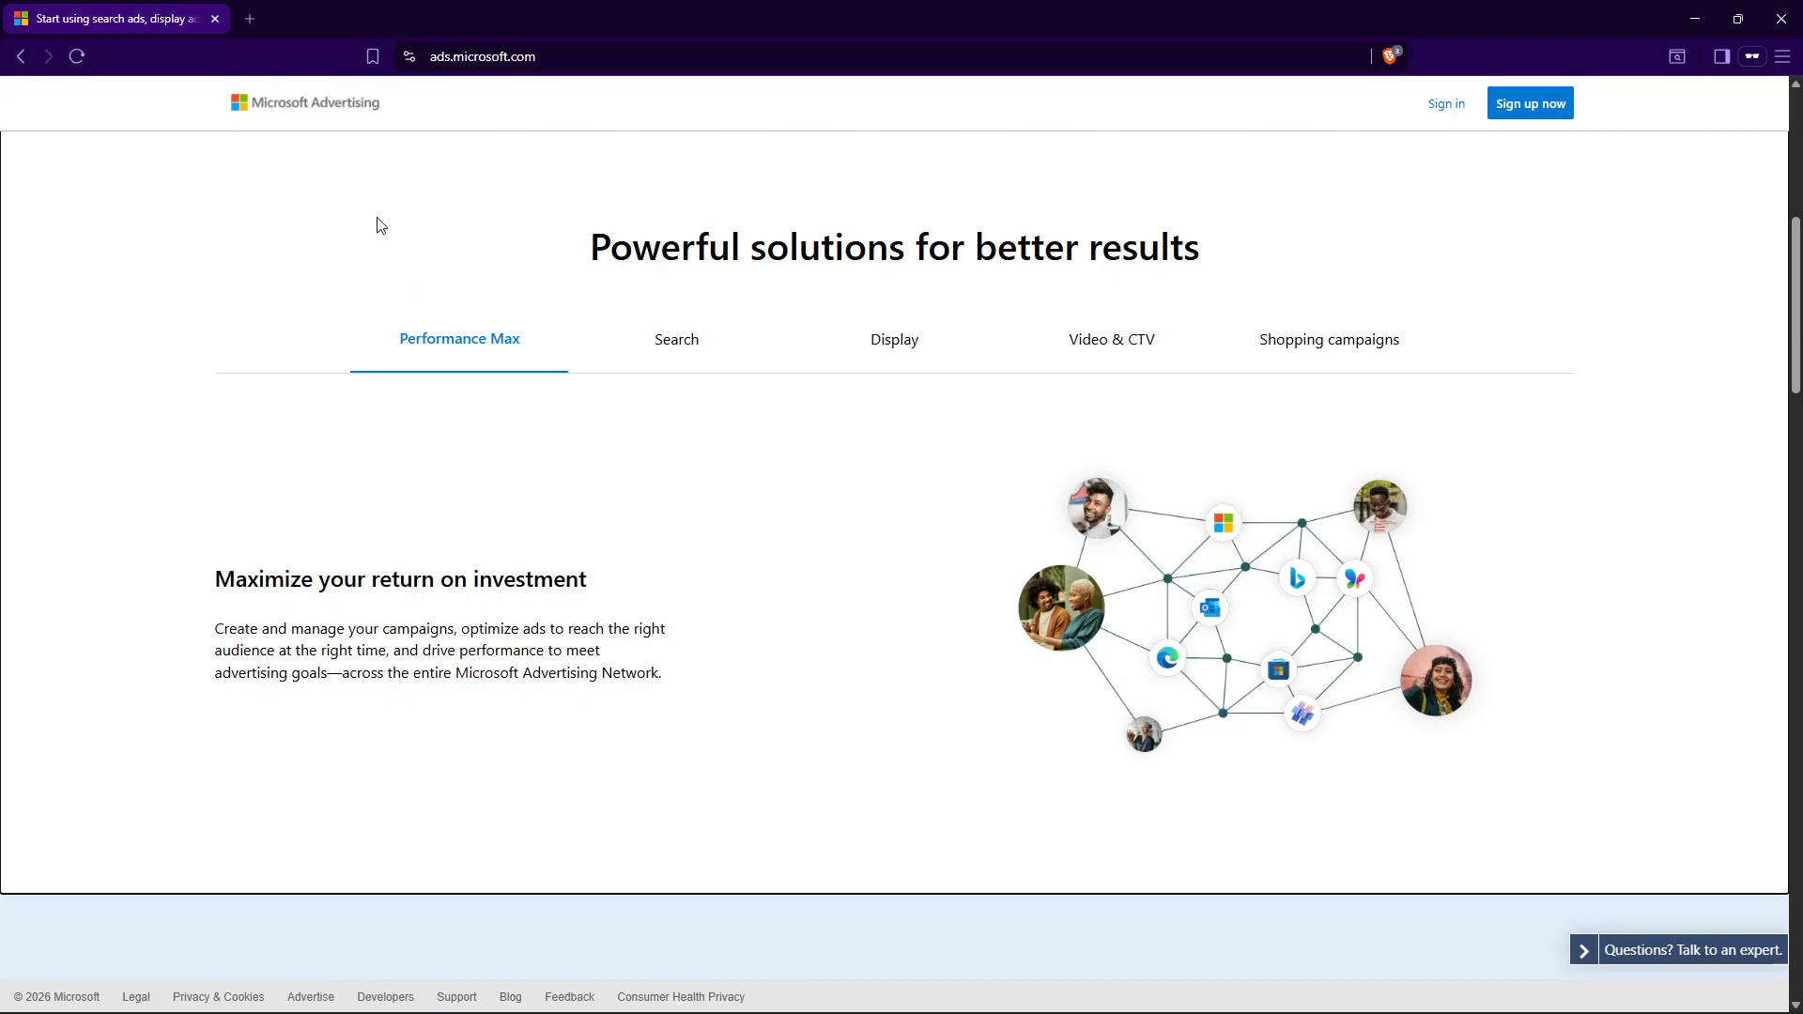
left_click(435, 49)
left_click(435, 206)
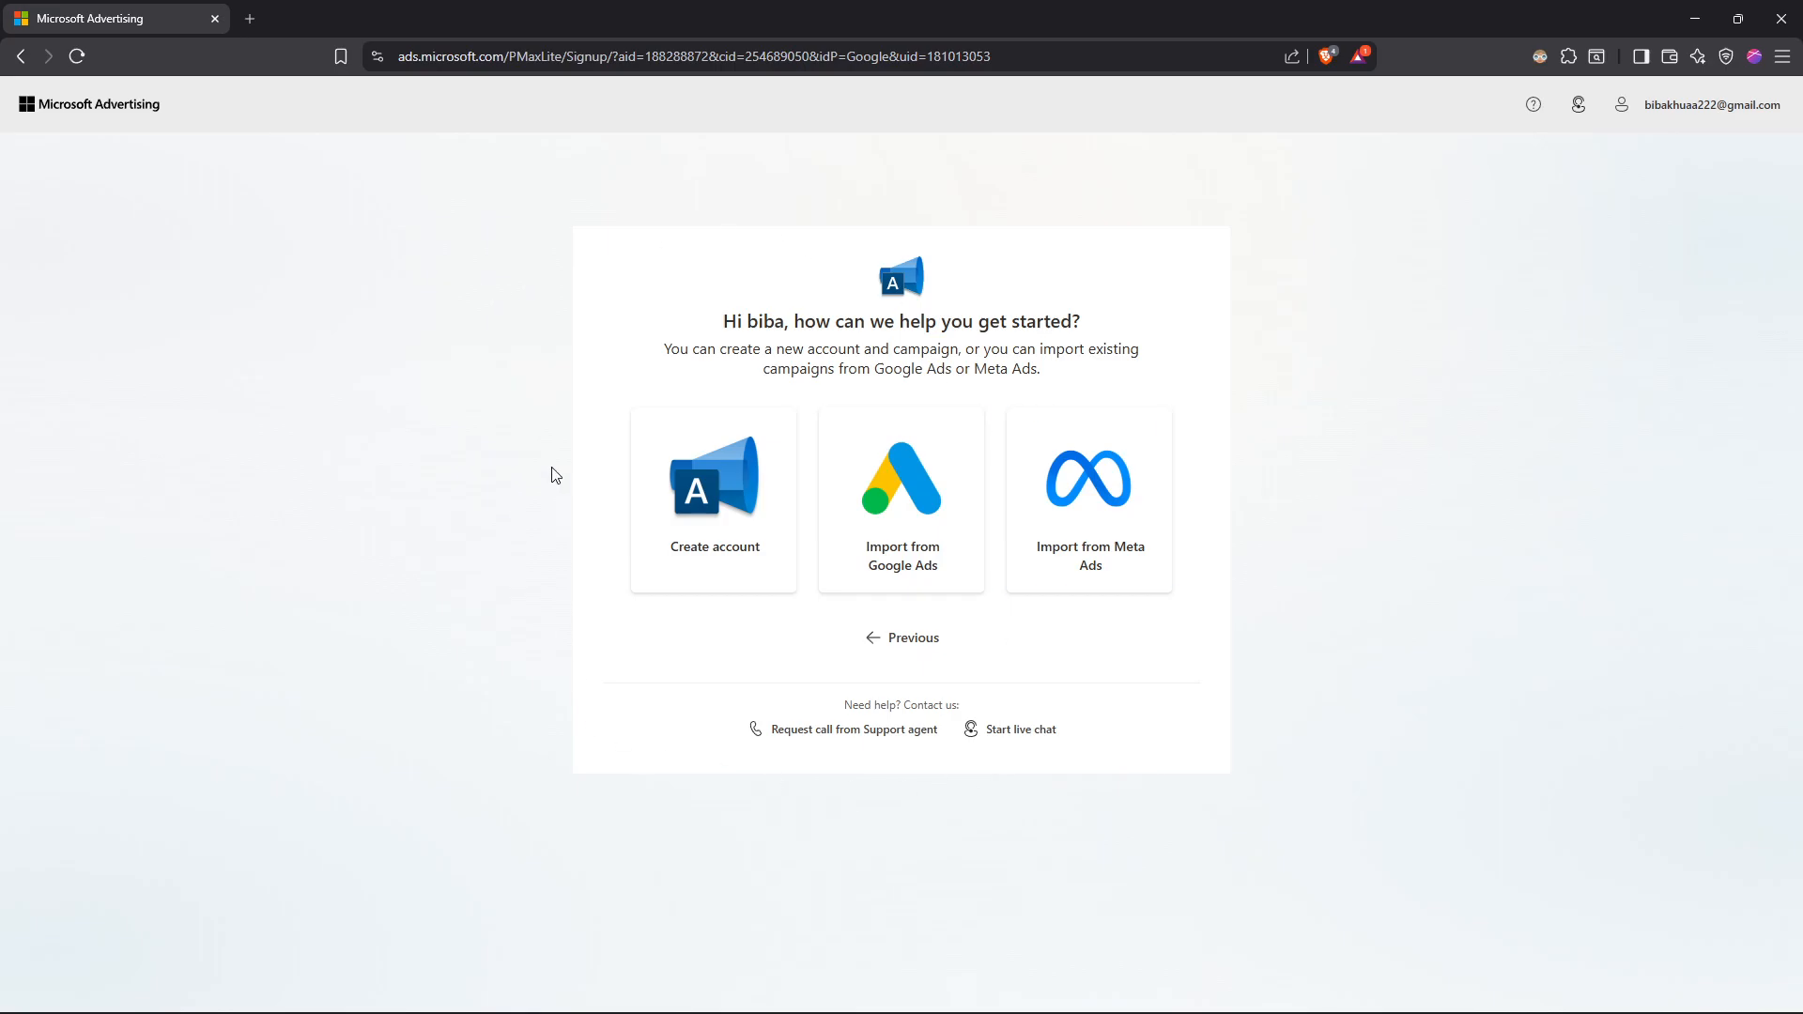
left_click_drag(677, 341, 1046, 386)
left_click(1049, 386)
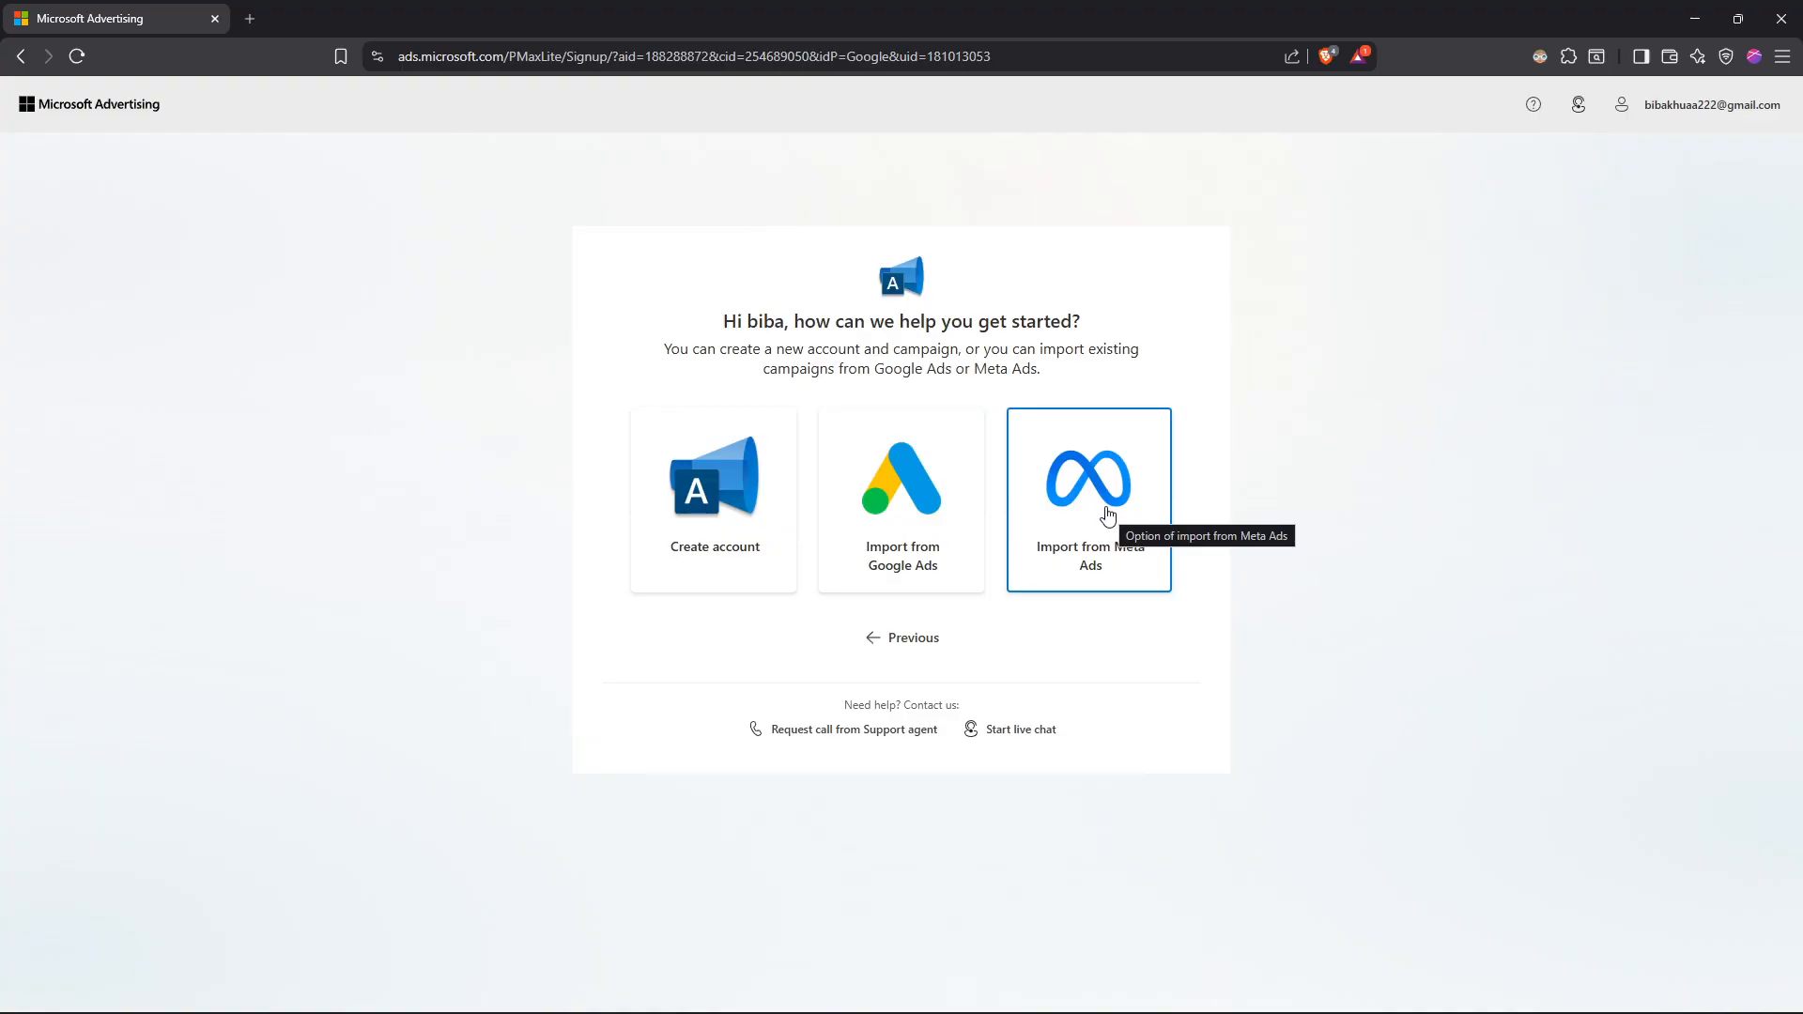
Step: Start a new account with the Create account and campaign experience, confirm the campaign is not political advertising, and proceed
left_click(732, 484)
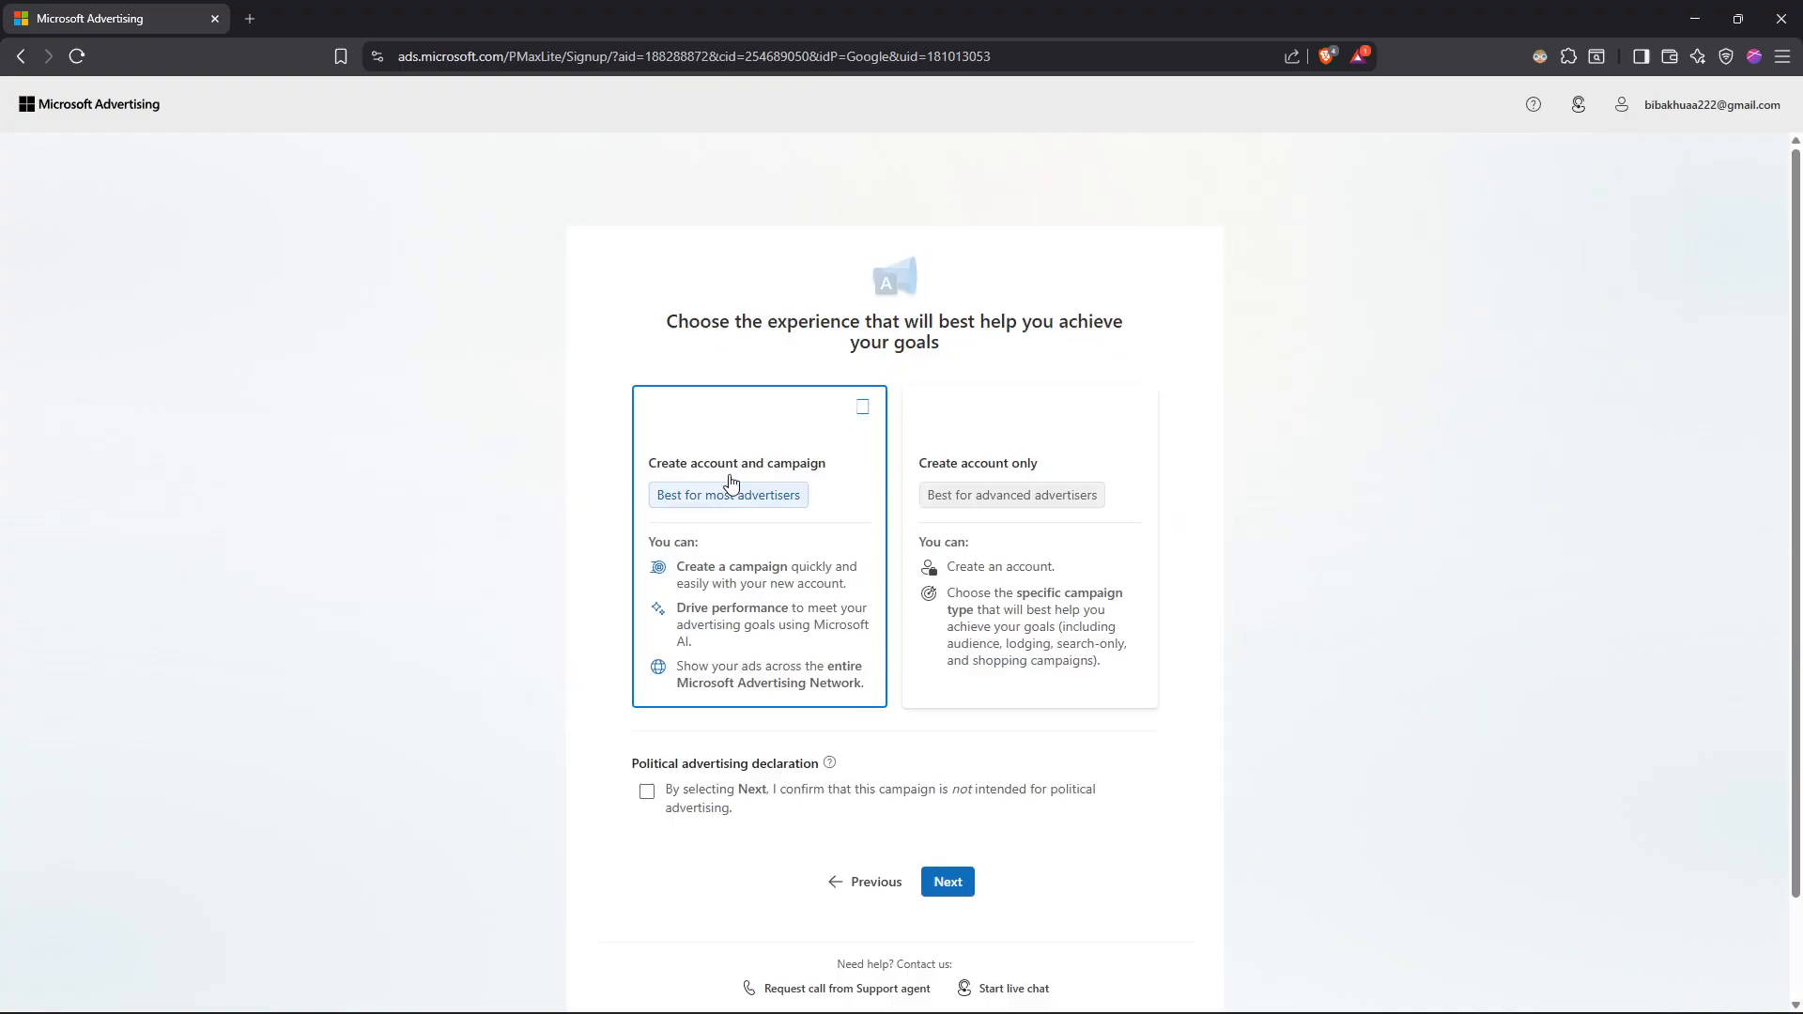
scroll(732, 469, "down", 1)
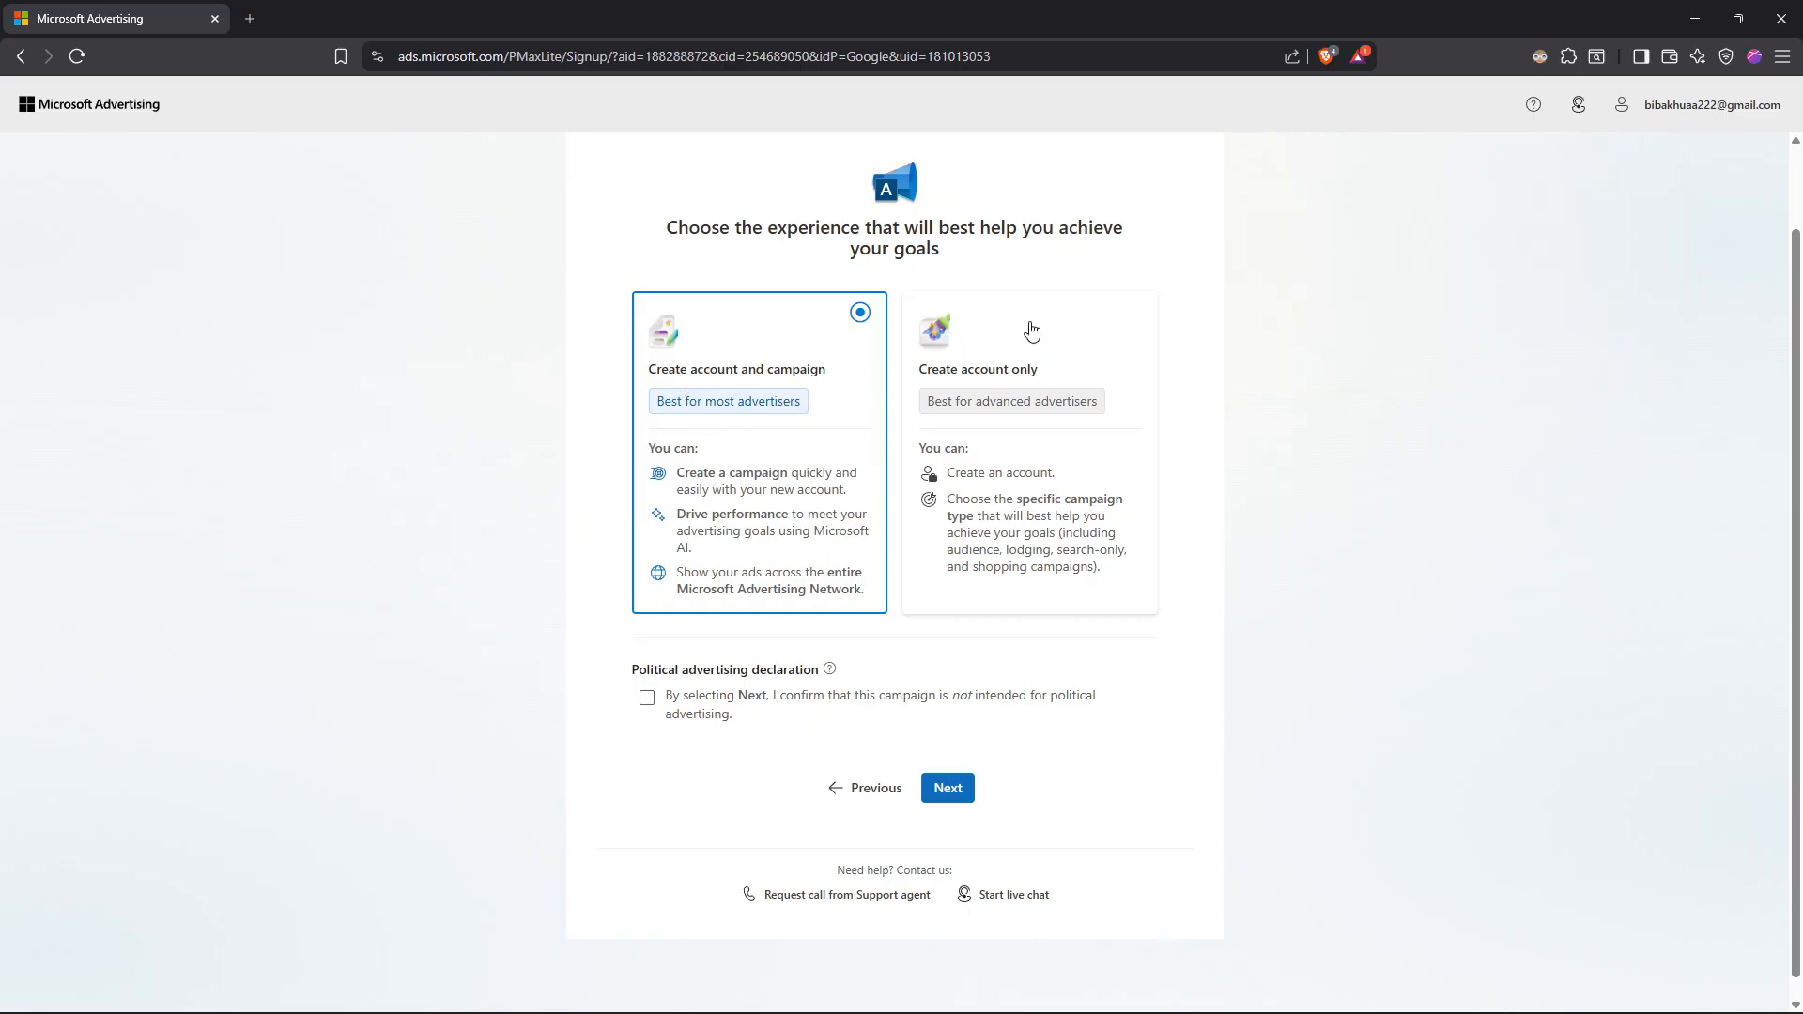
left_click(1032, 334)
left_click(850, 422)
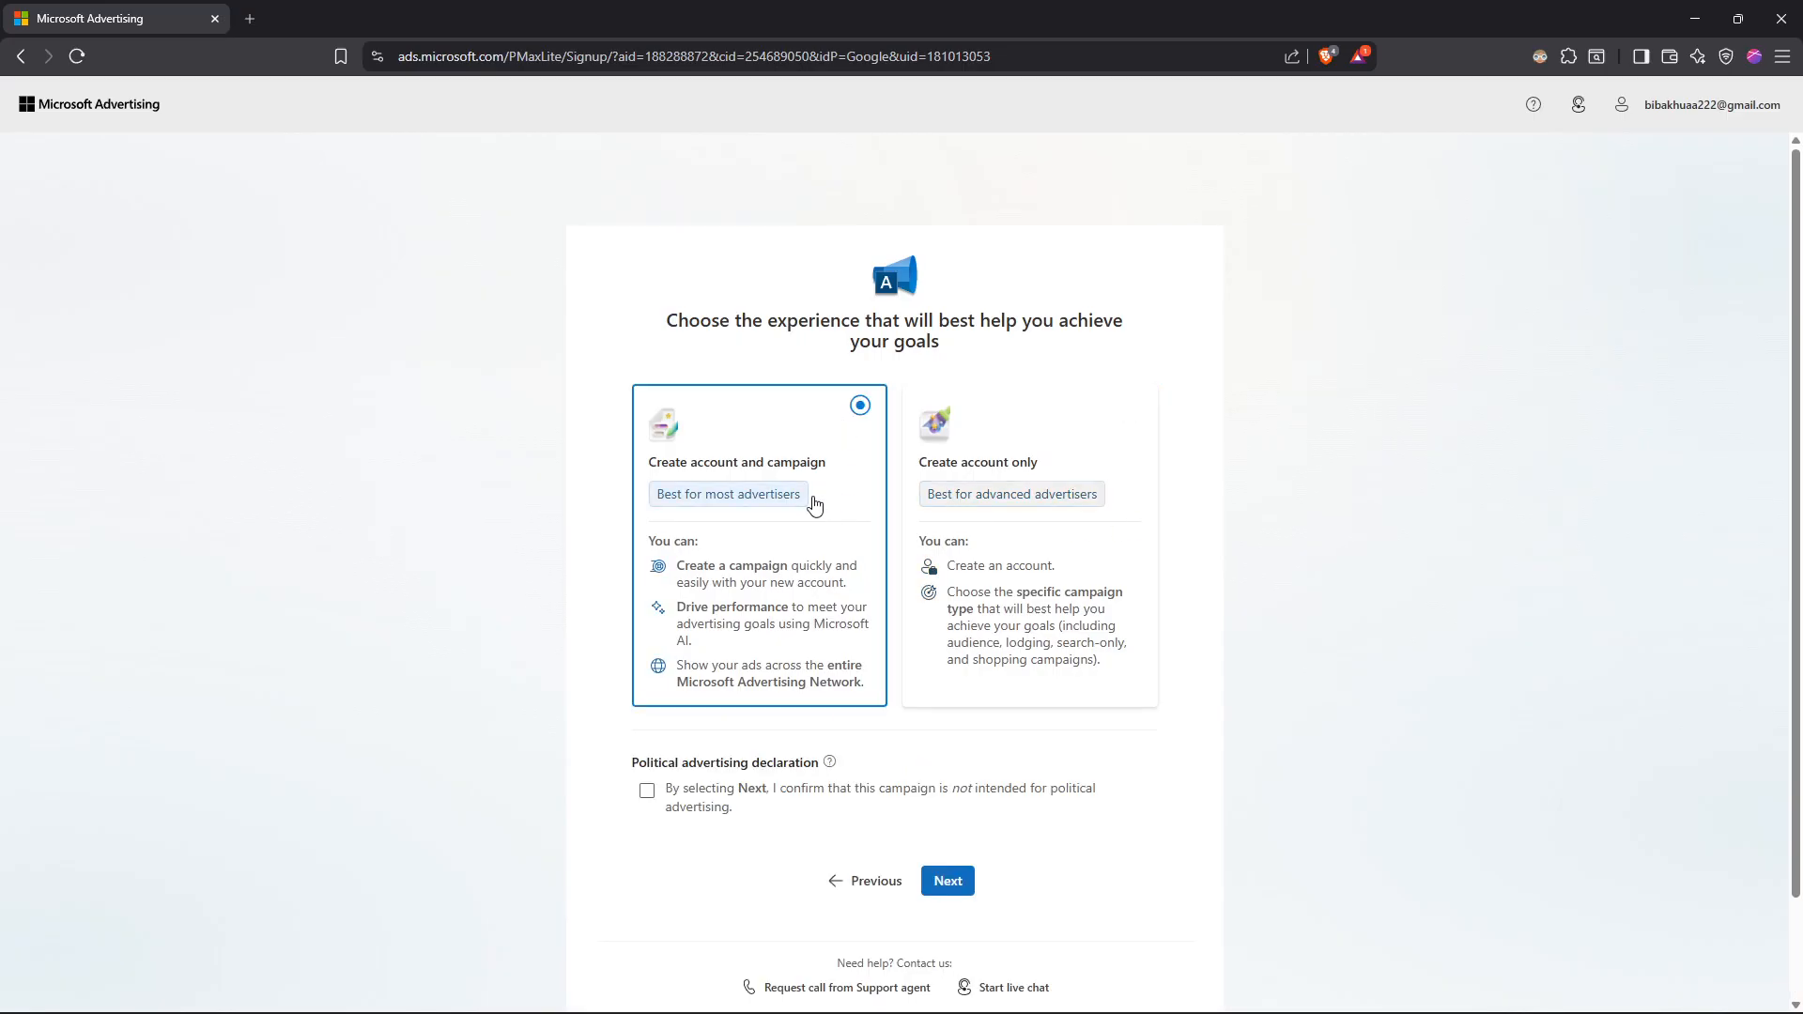
scroll(812, 554, "down", 1)
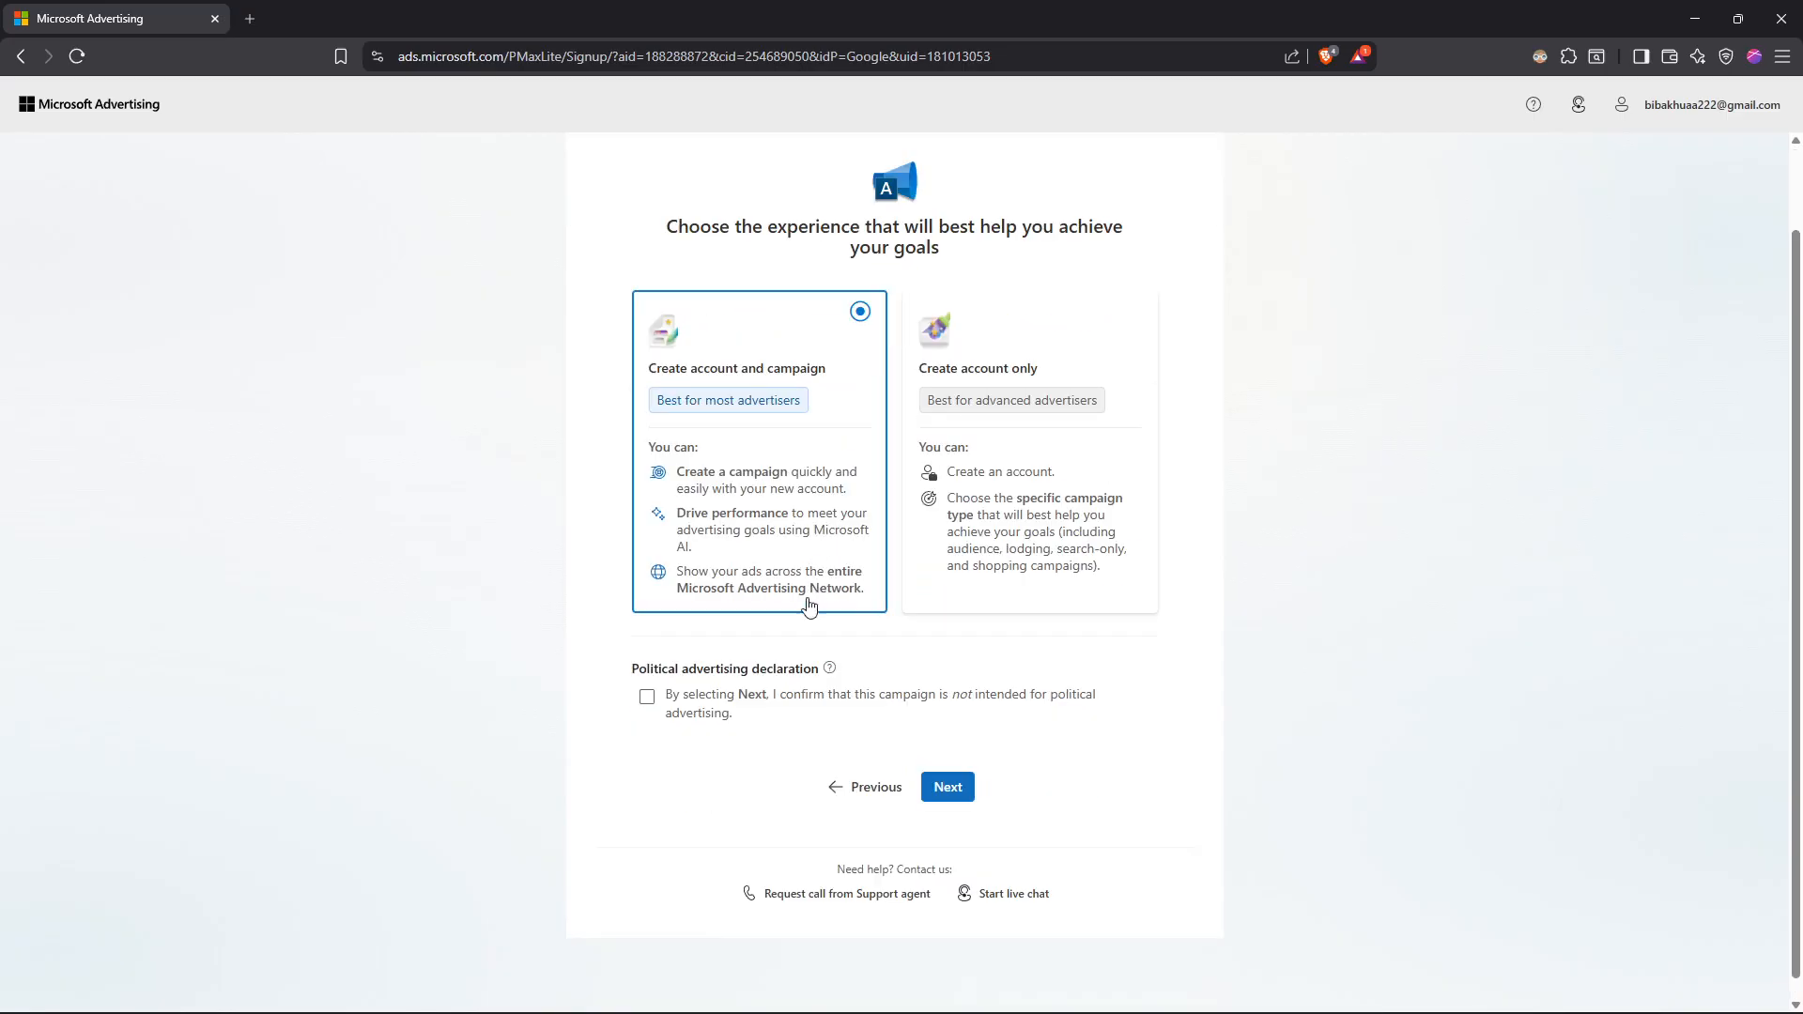
left_click(650, 702)
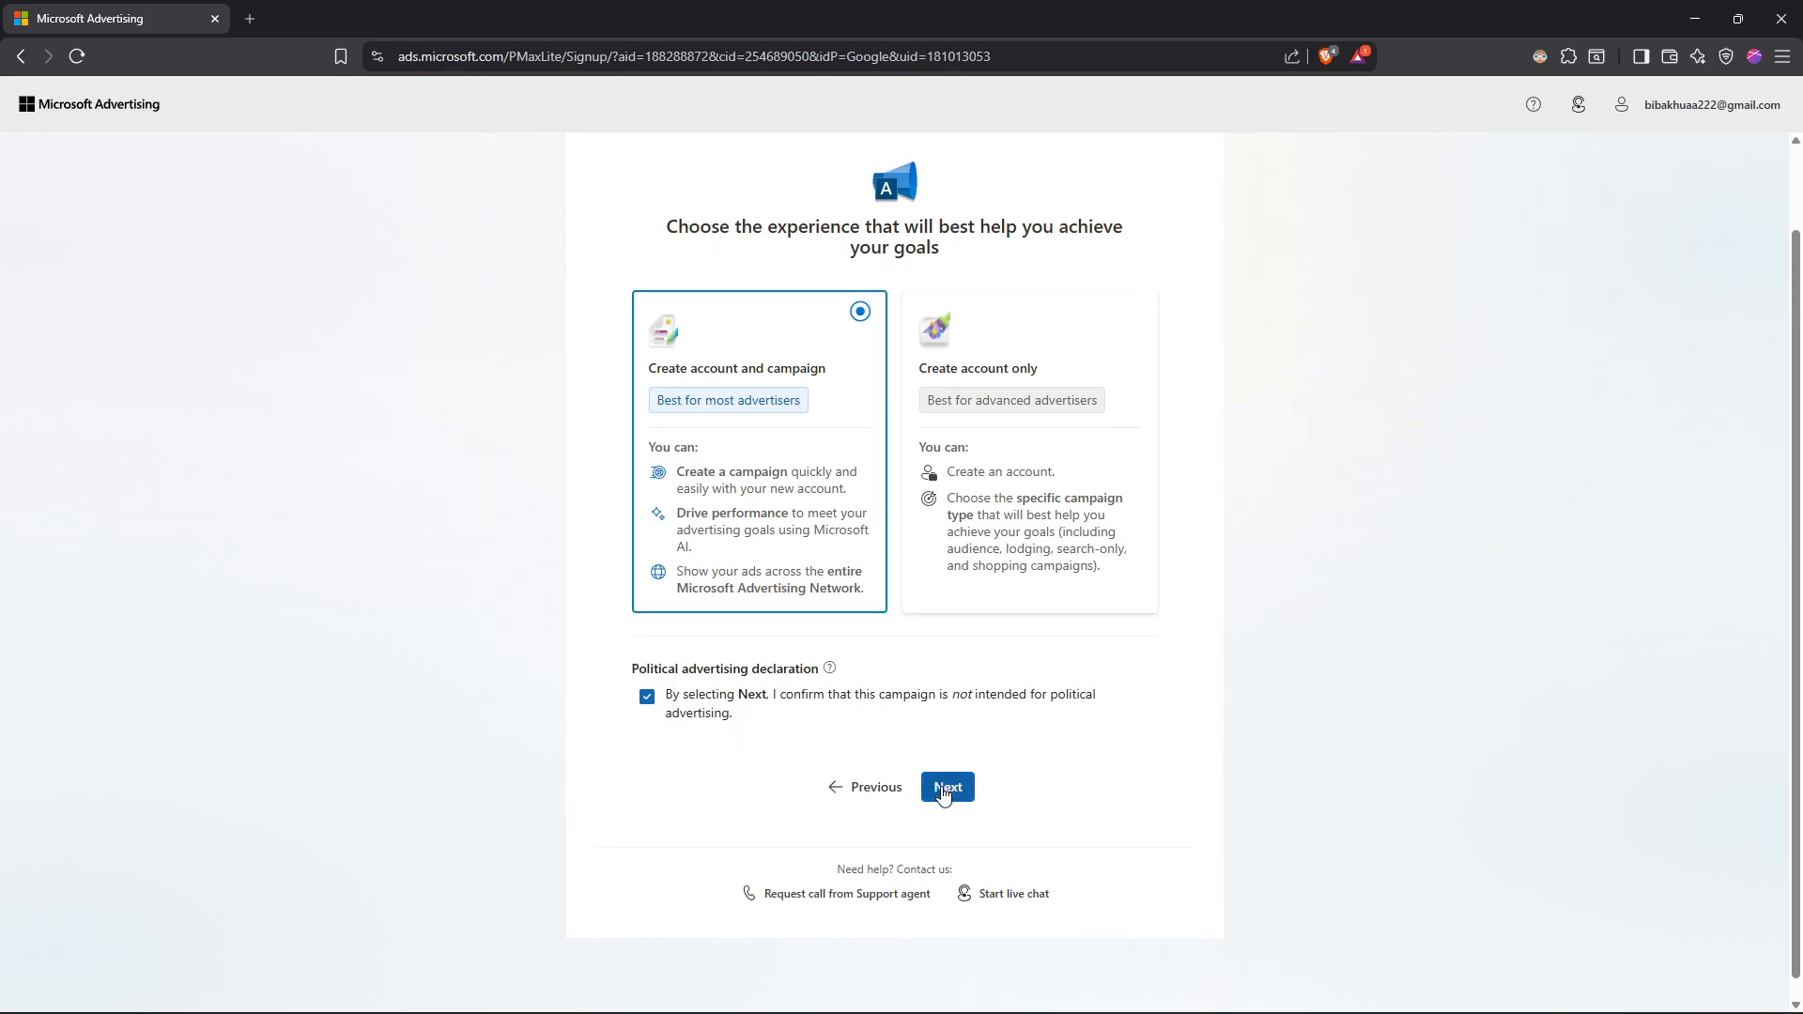
left_click(946, 791)
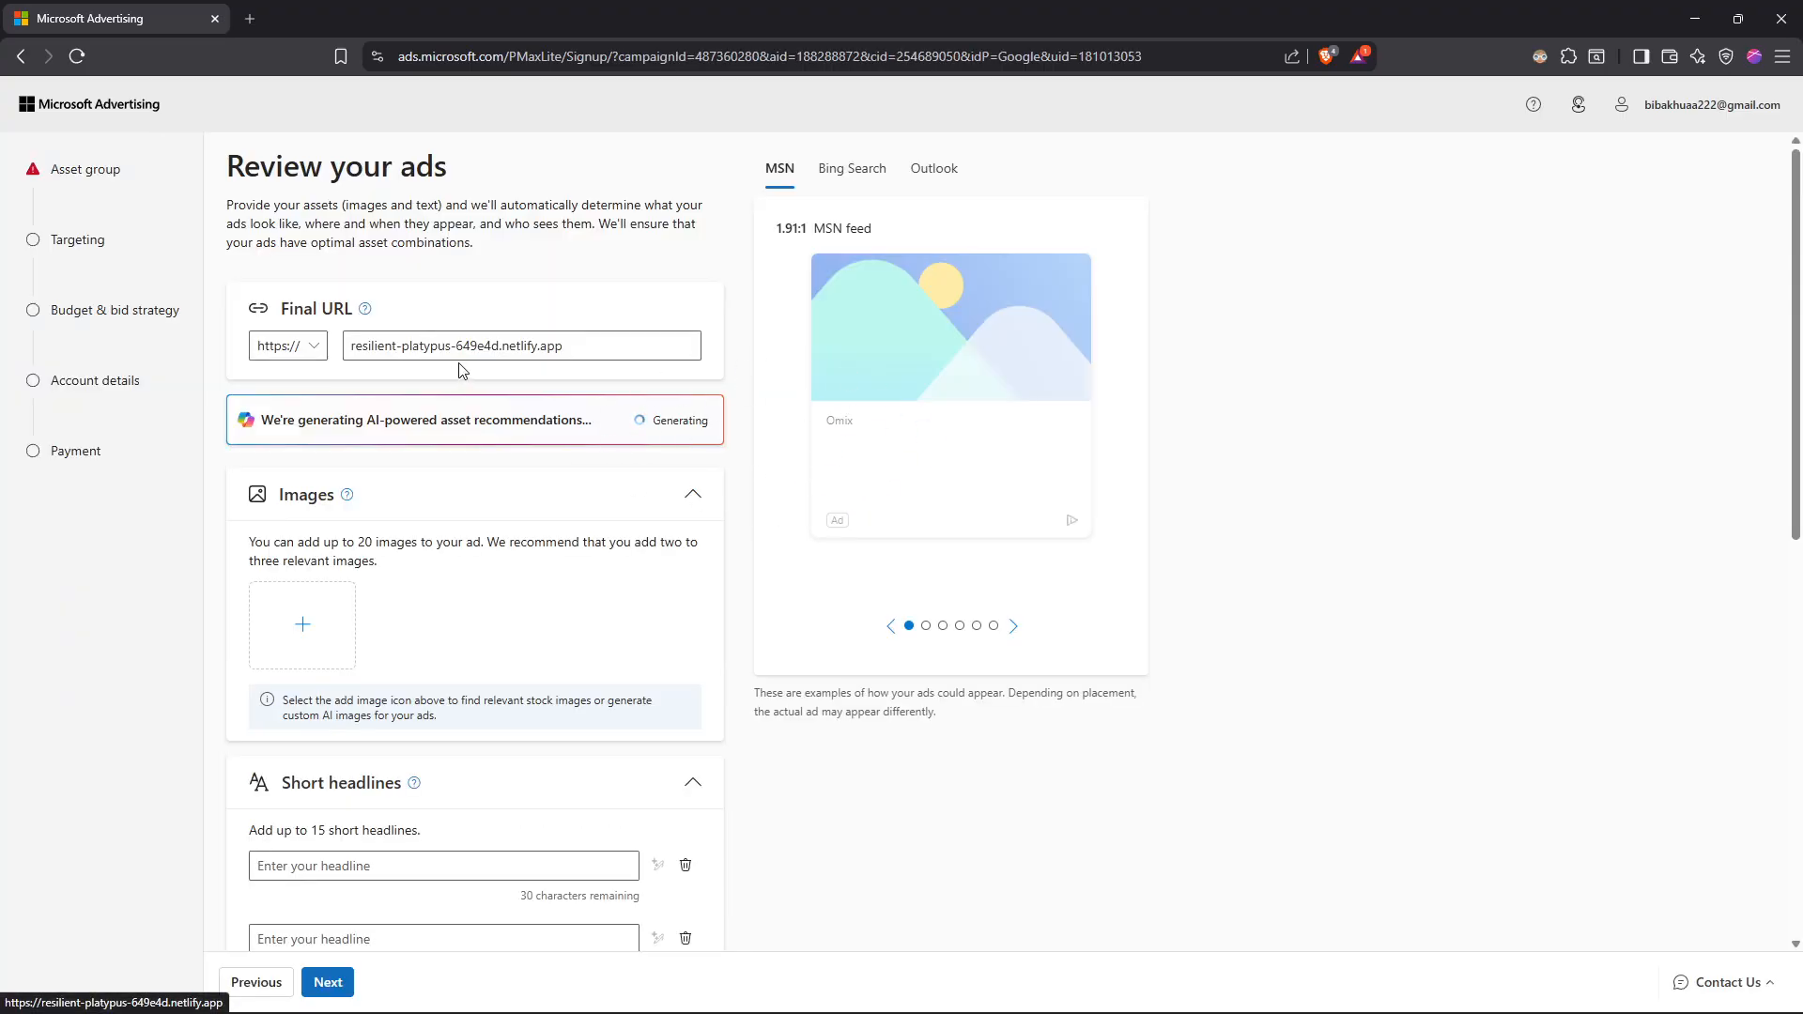
Step: Examine the final URL, the recommended images and the short headlines generated for the ads
left_click_drag(232, 160, 488, 176)
left_click(488, 175)
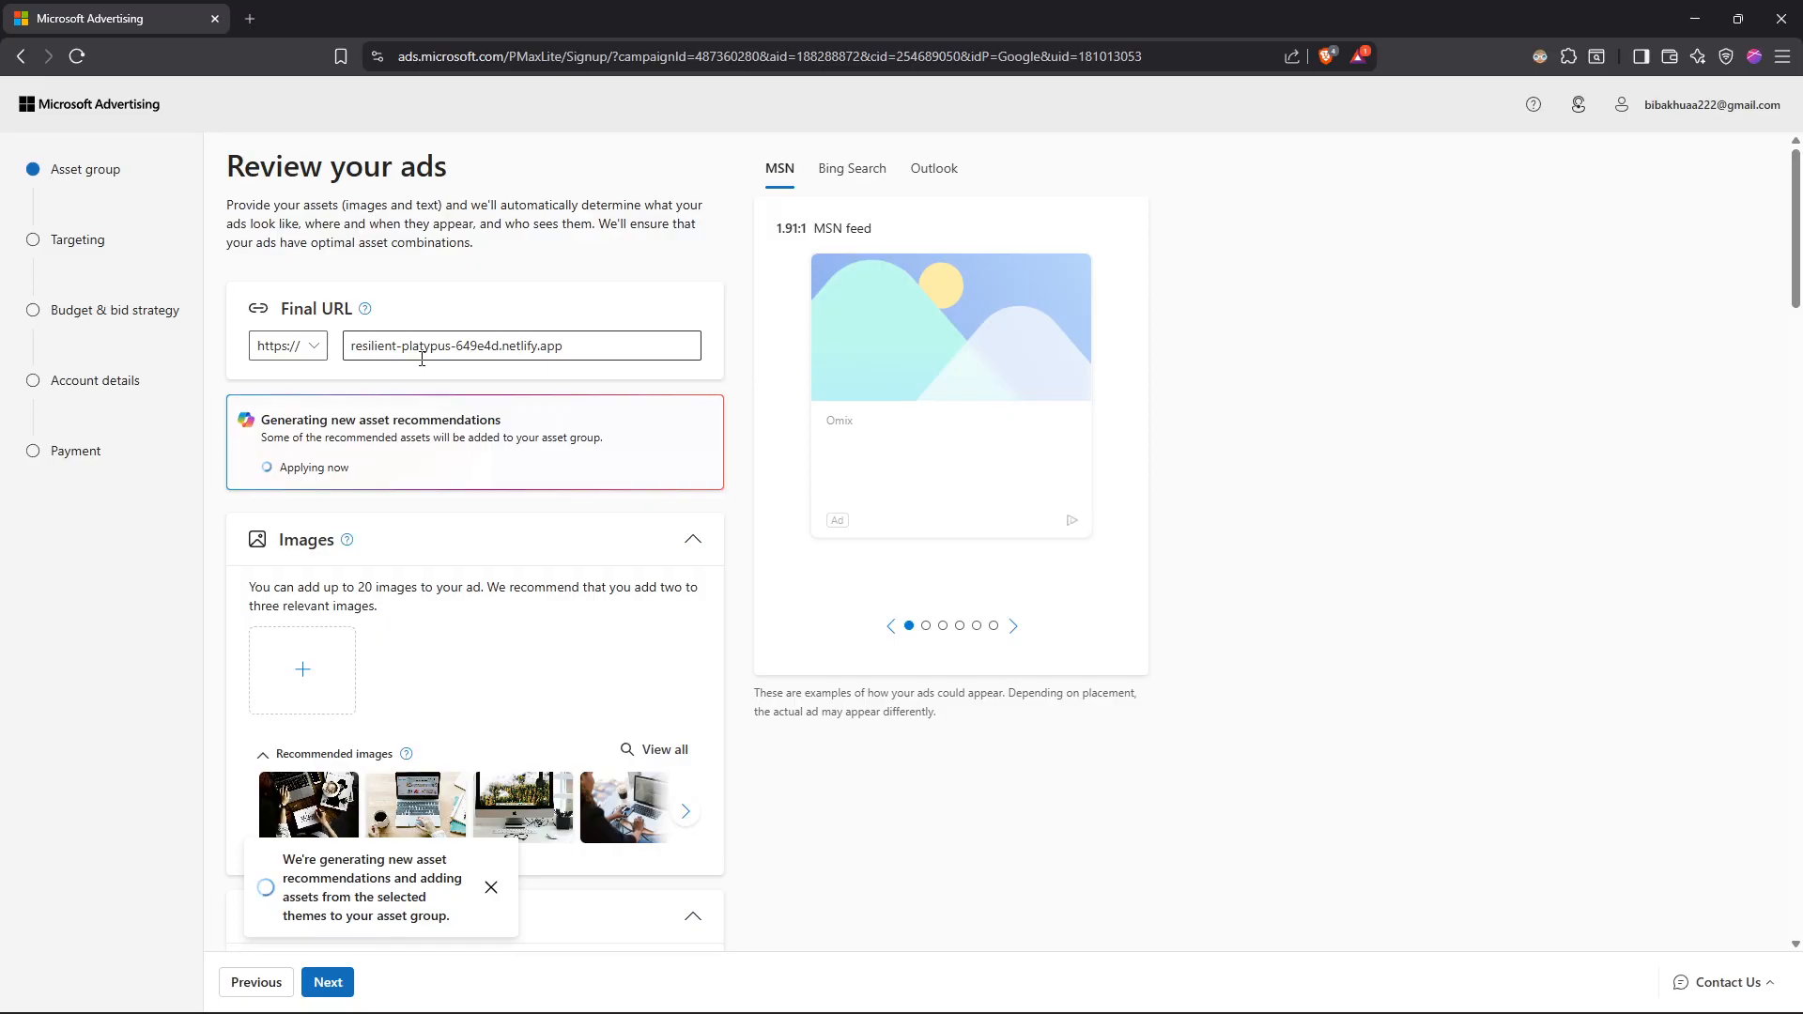
scroll(461, 409, "down", 2)
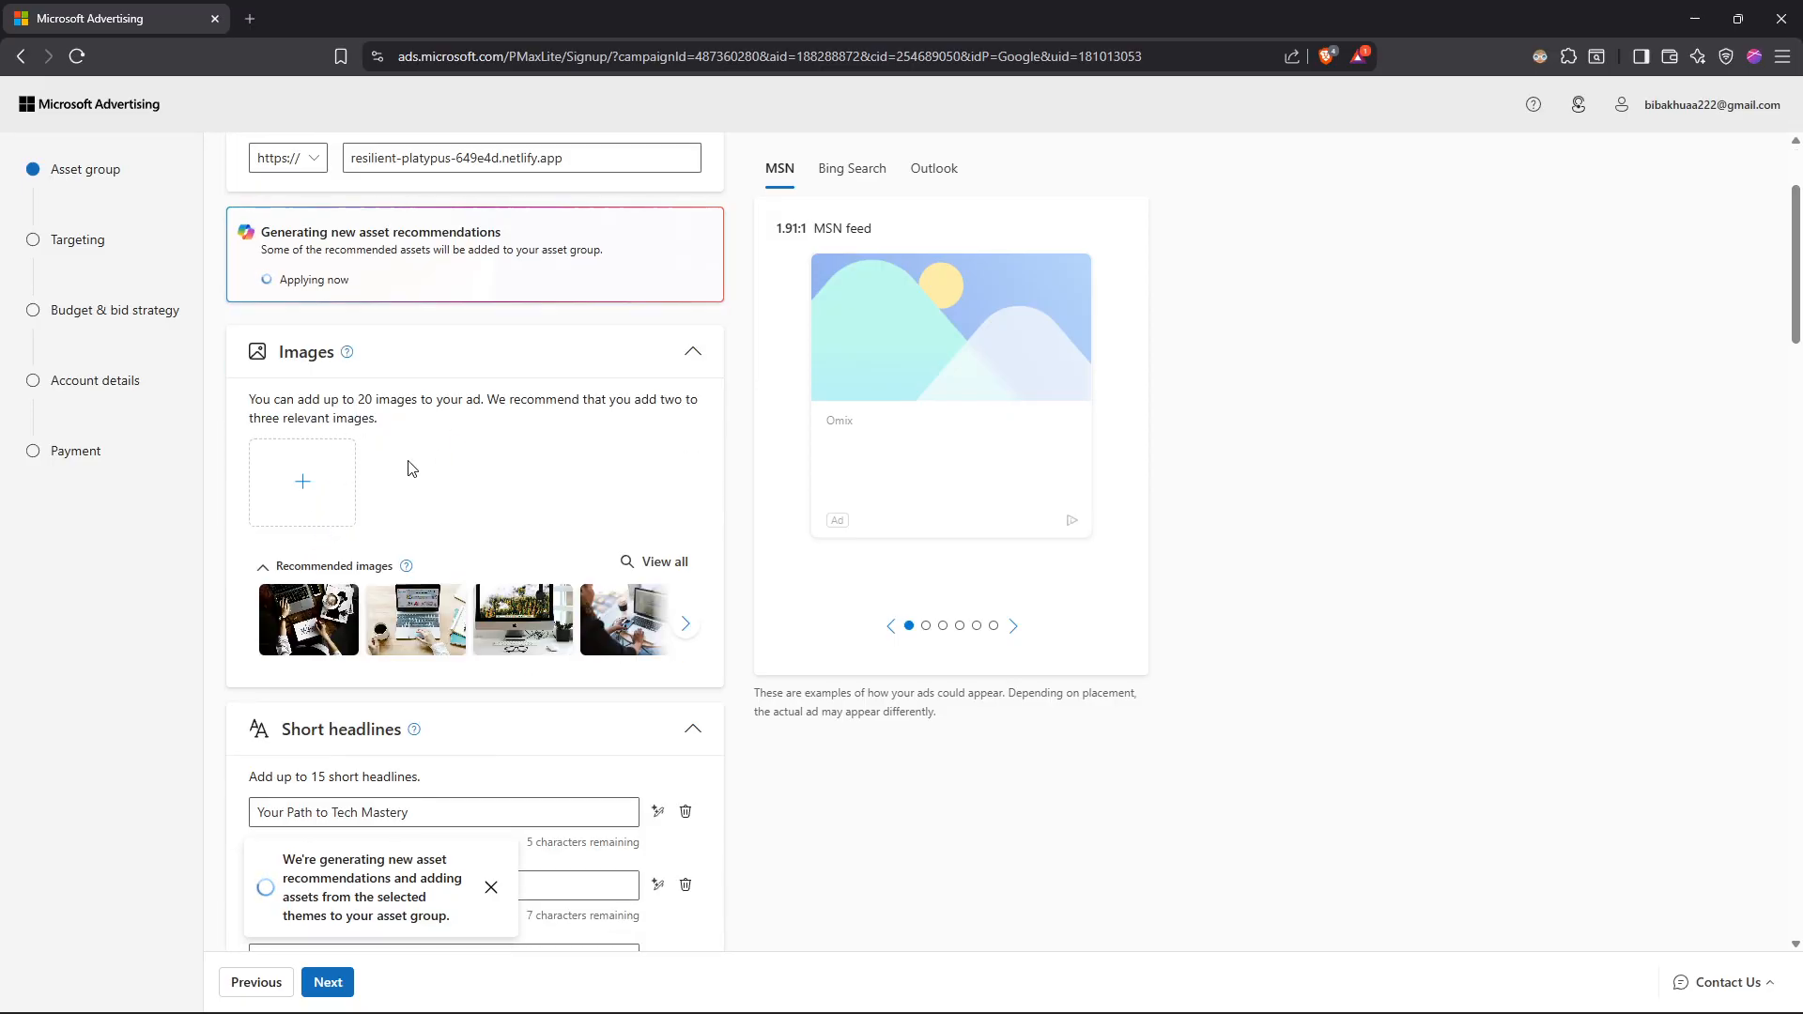
scroll(412, 467, "down", 2)
scroll(406, 470, "down", 2)
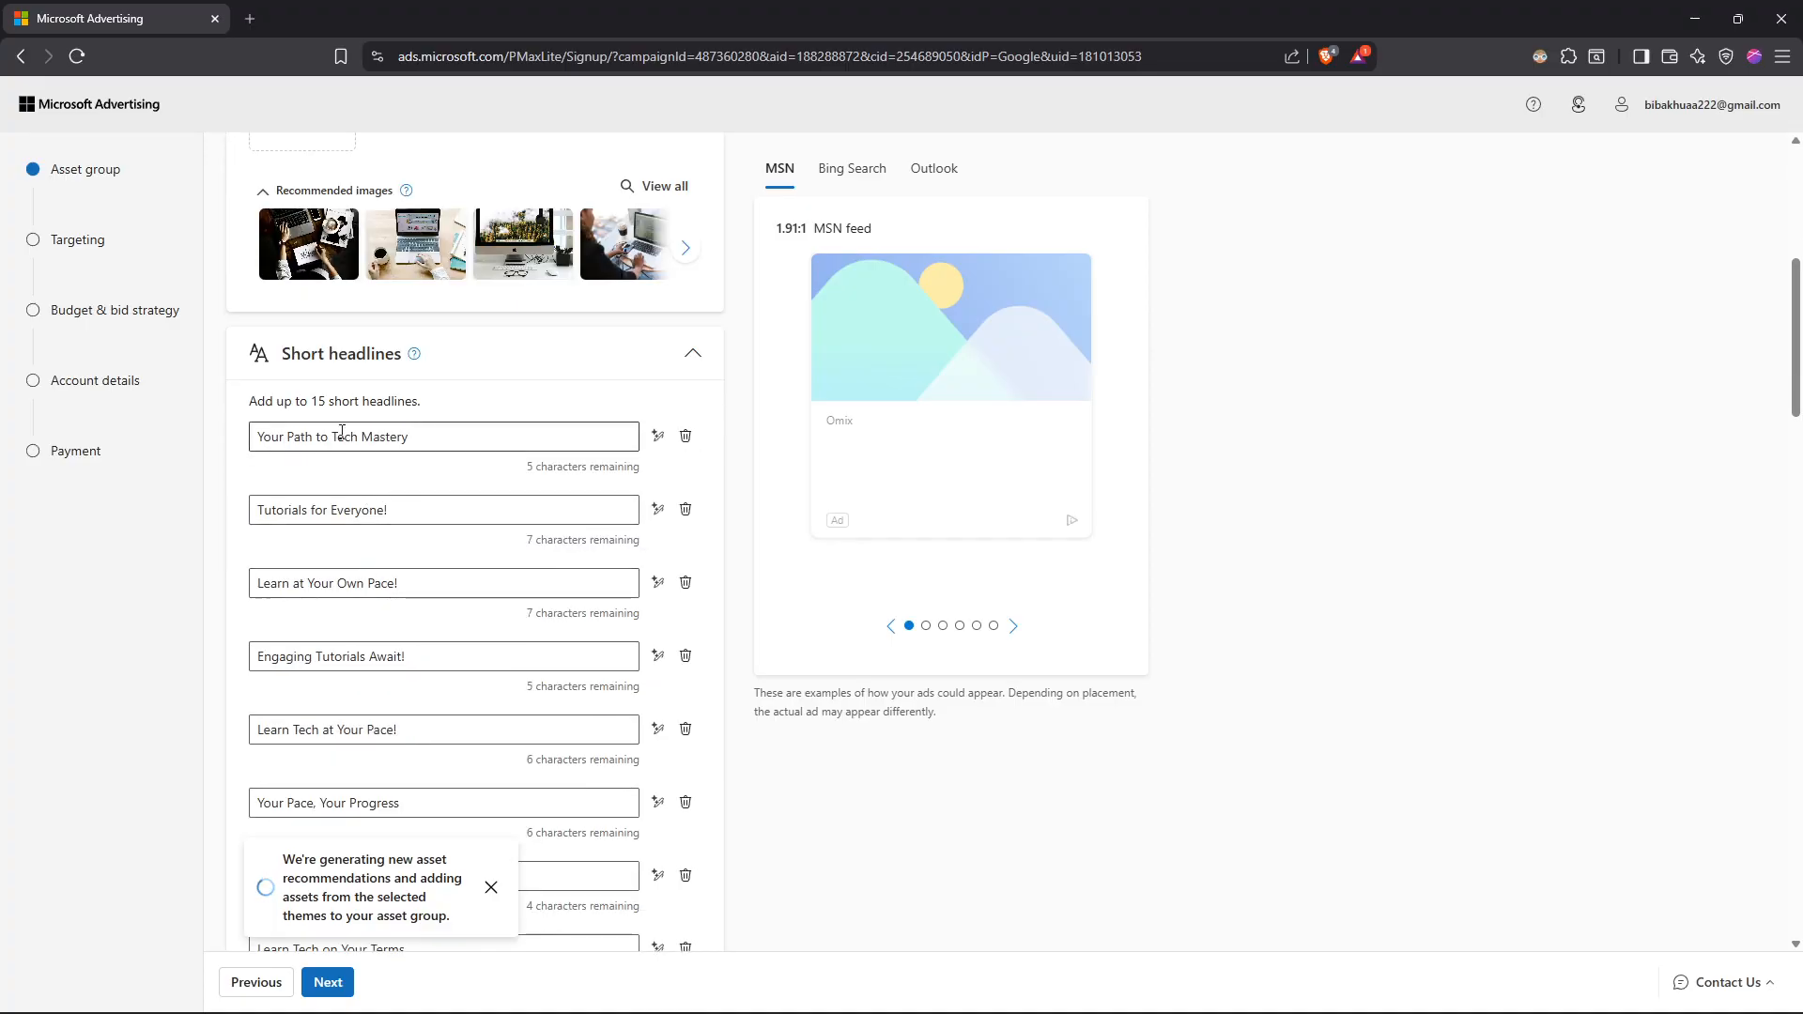
left_click_drag(250, 401, 344, 404)
left_click(331, 408)
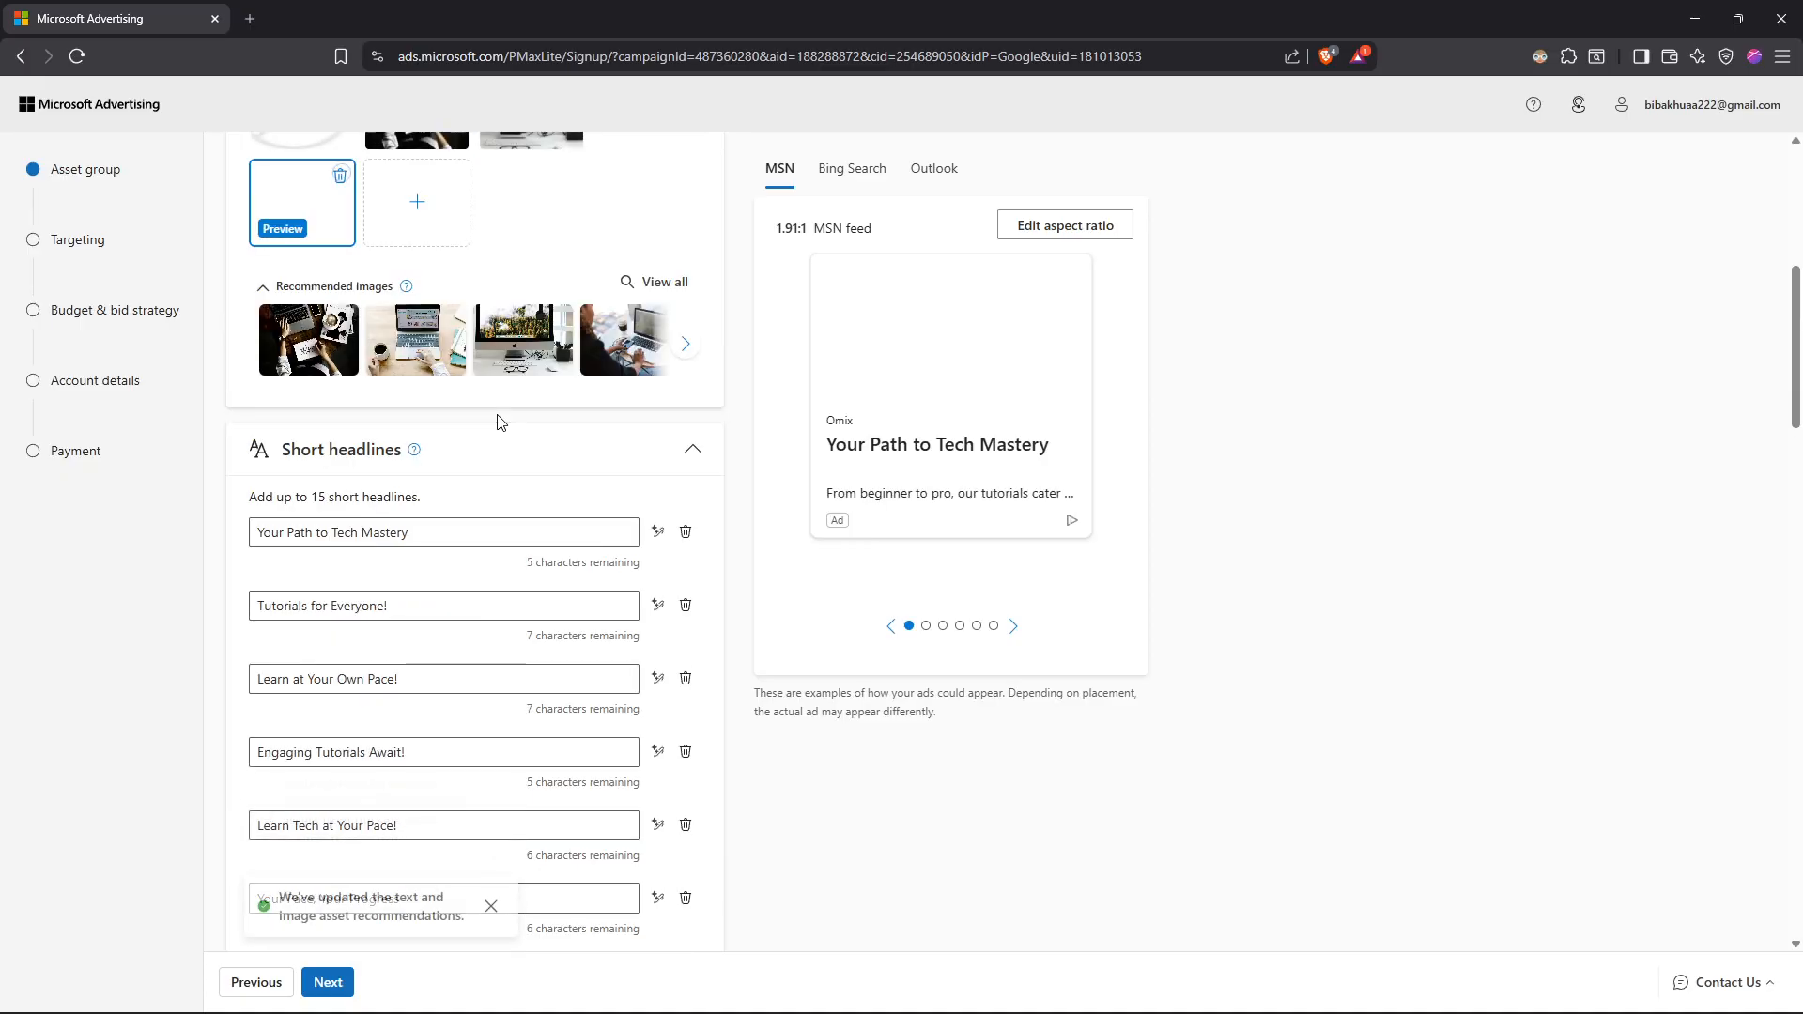
scroll(442, 549, "up", 2)
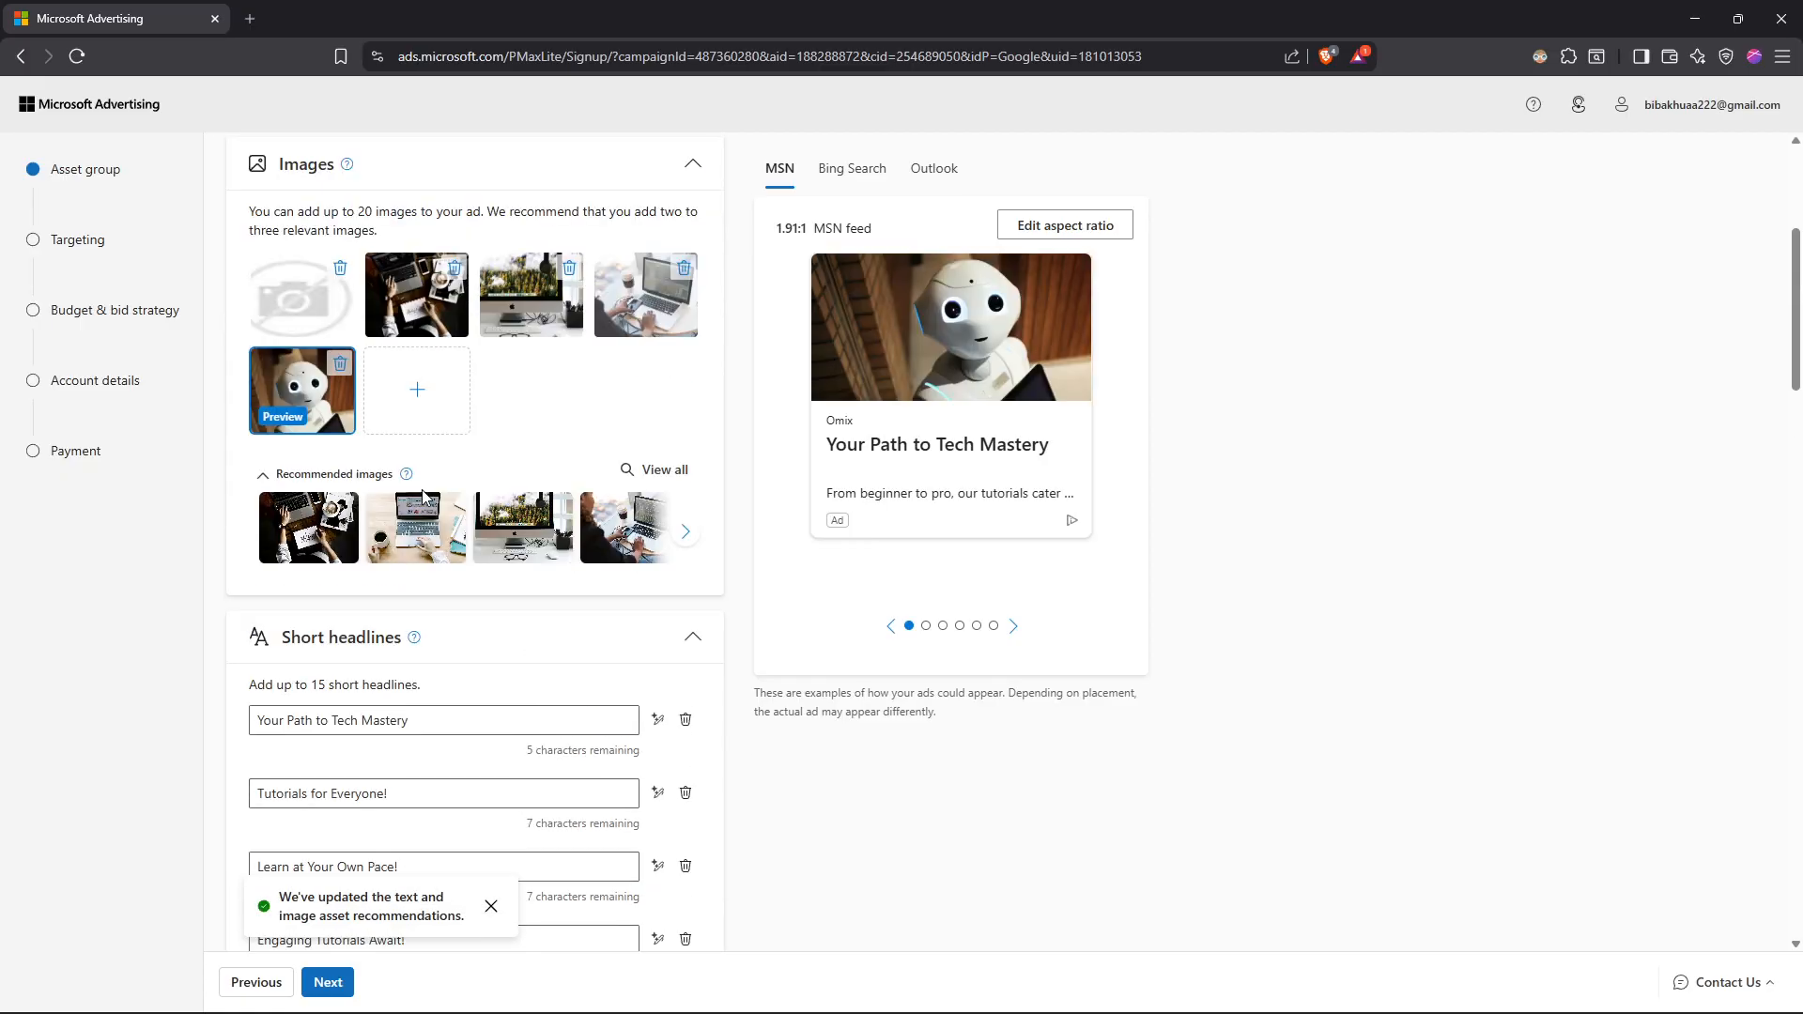
scroll(319, 424, "up", 3)
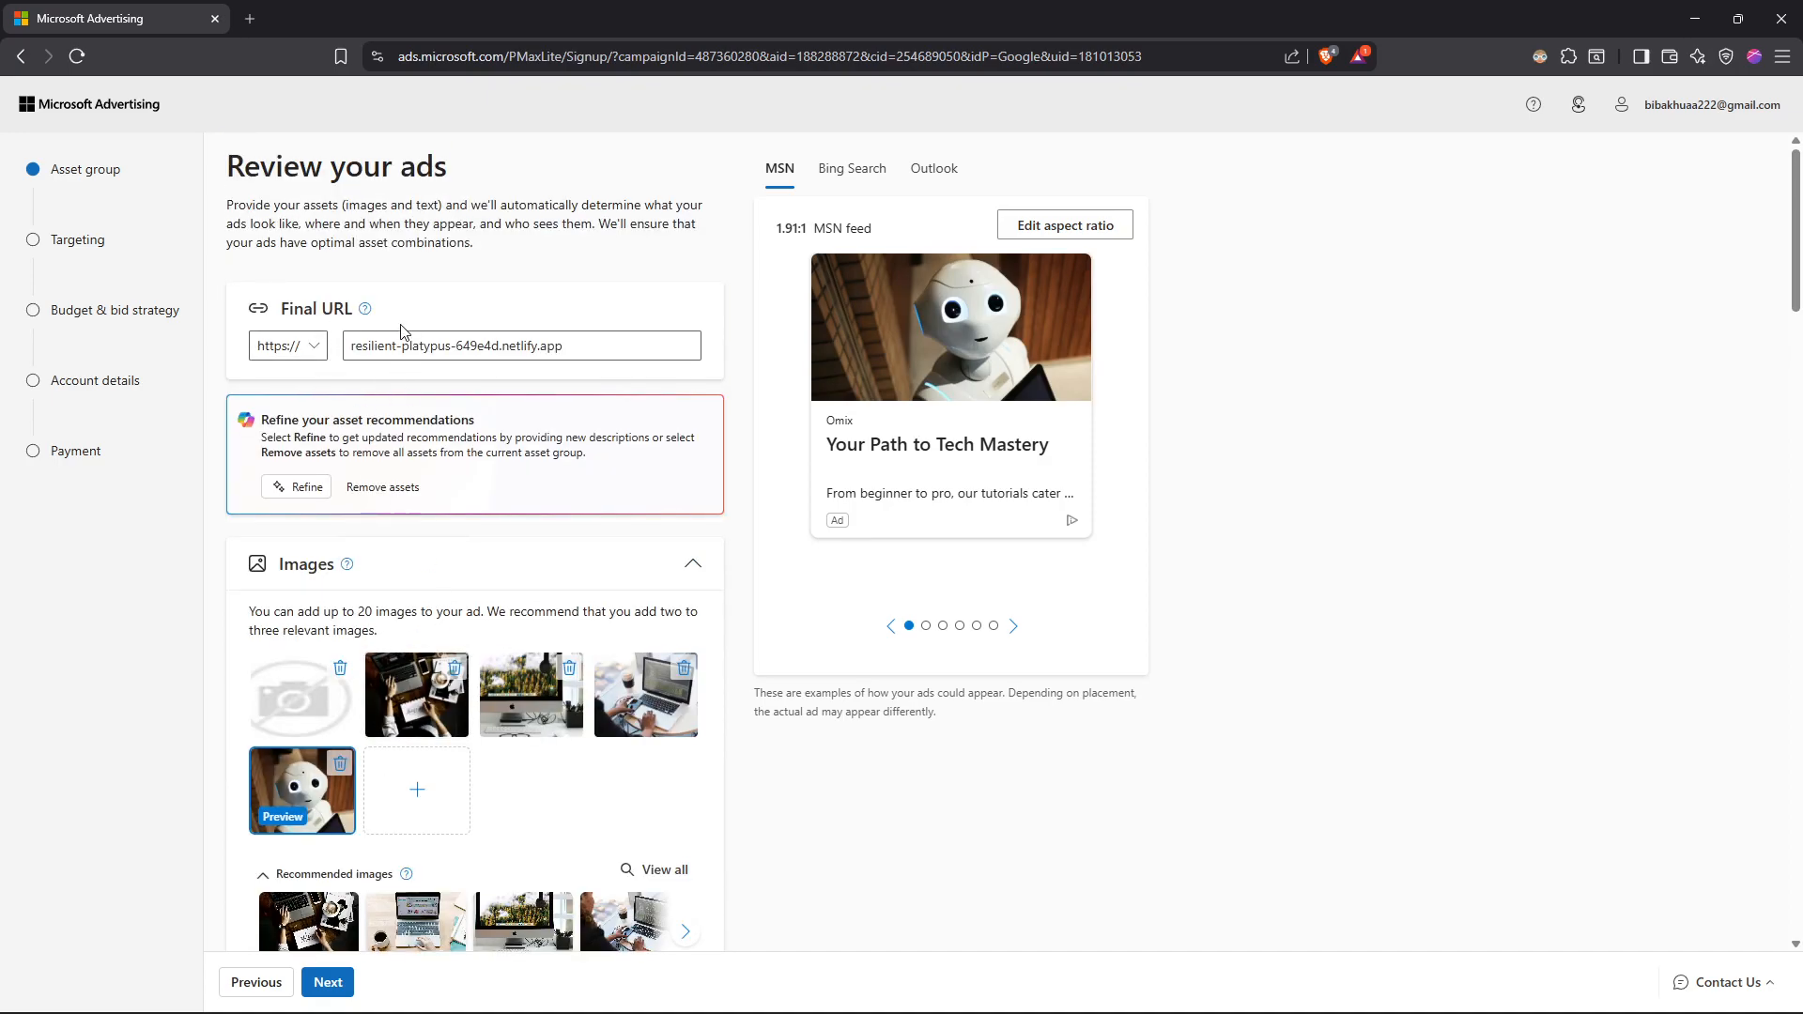
Step: Open the ad's final URL, resilient-platypus-649e4d.netlify.app, in a new browser tab and look through the site
left_click_drag(636, 350, 336, 349)
key("ctrl+c")
left_click(255, 19)
key("ctrl+v")
key("Return")
scroll(756, 413, "down", 20)
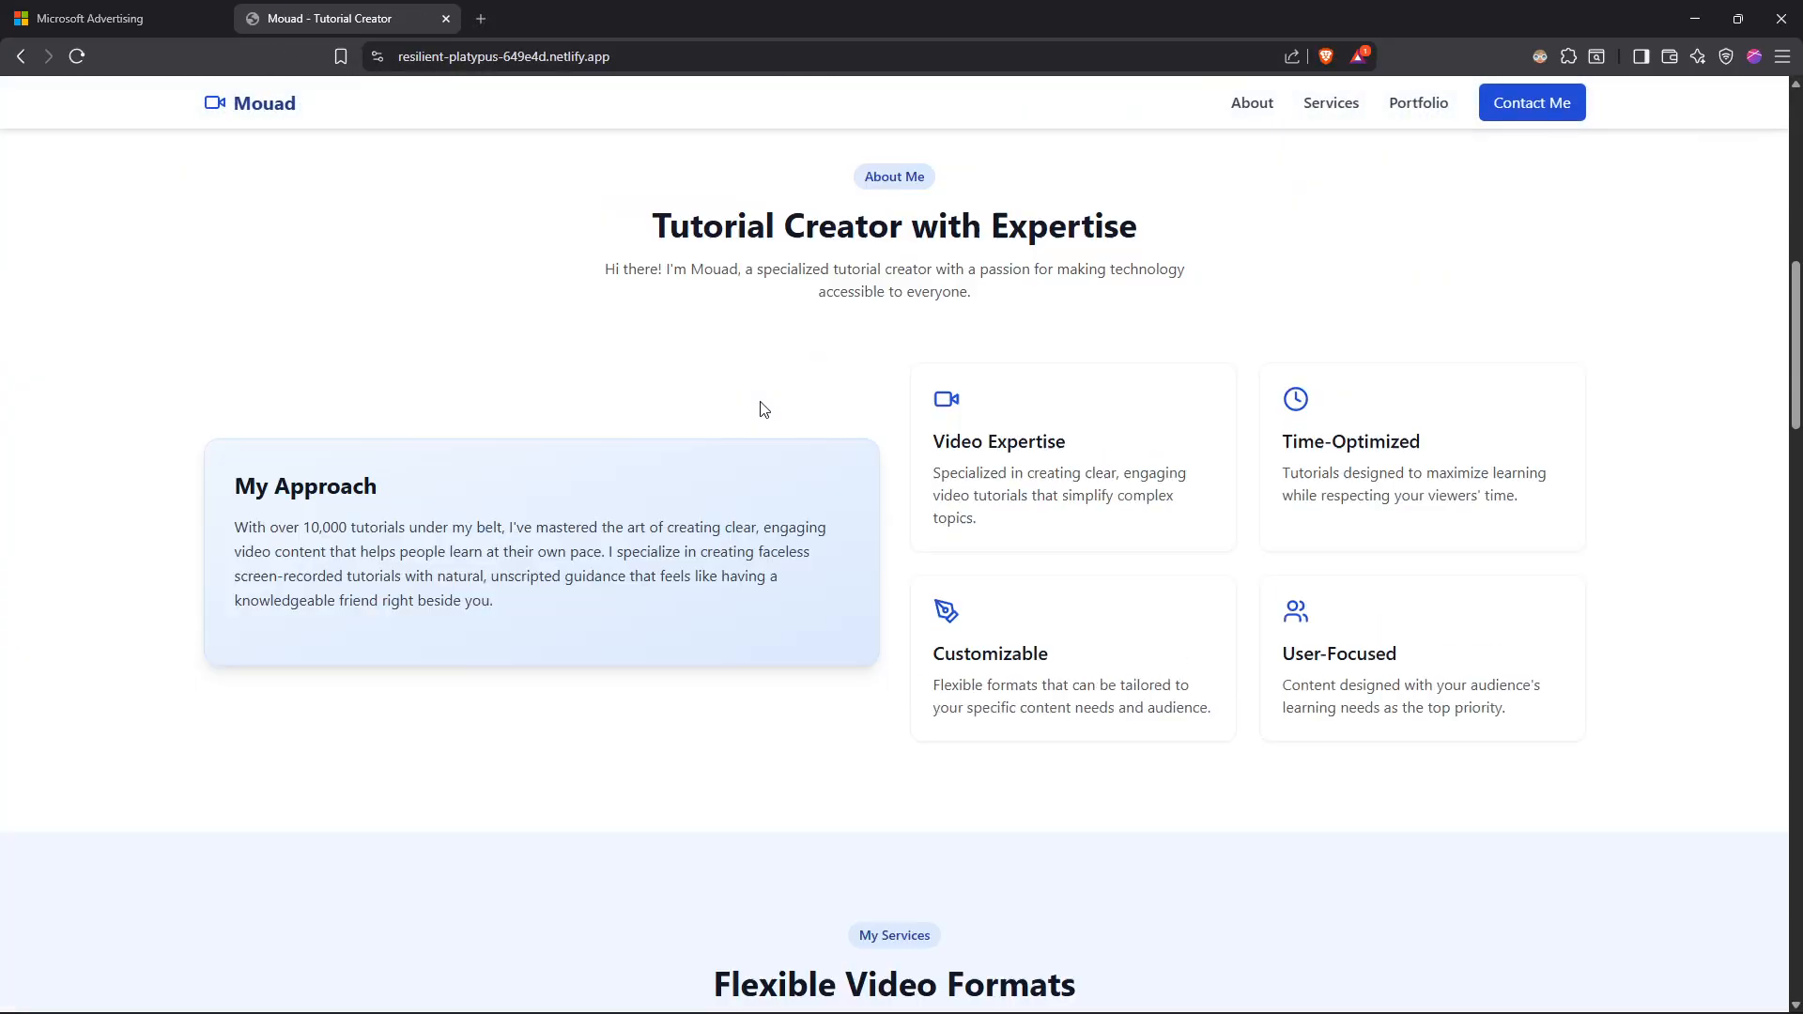
scroll(762, 409, "down", 7)
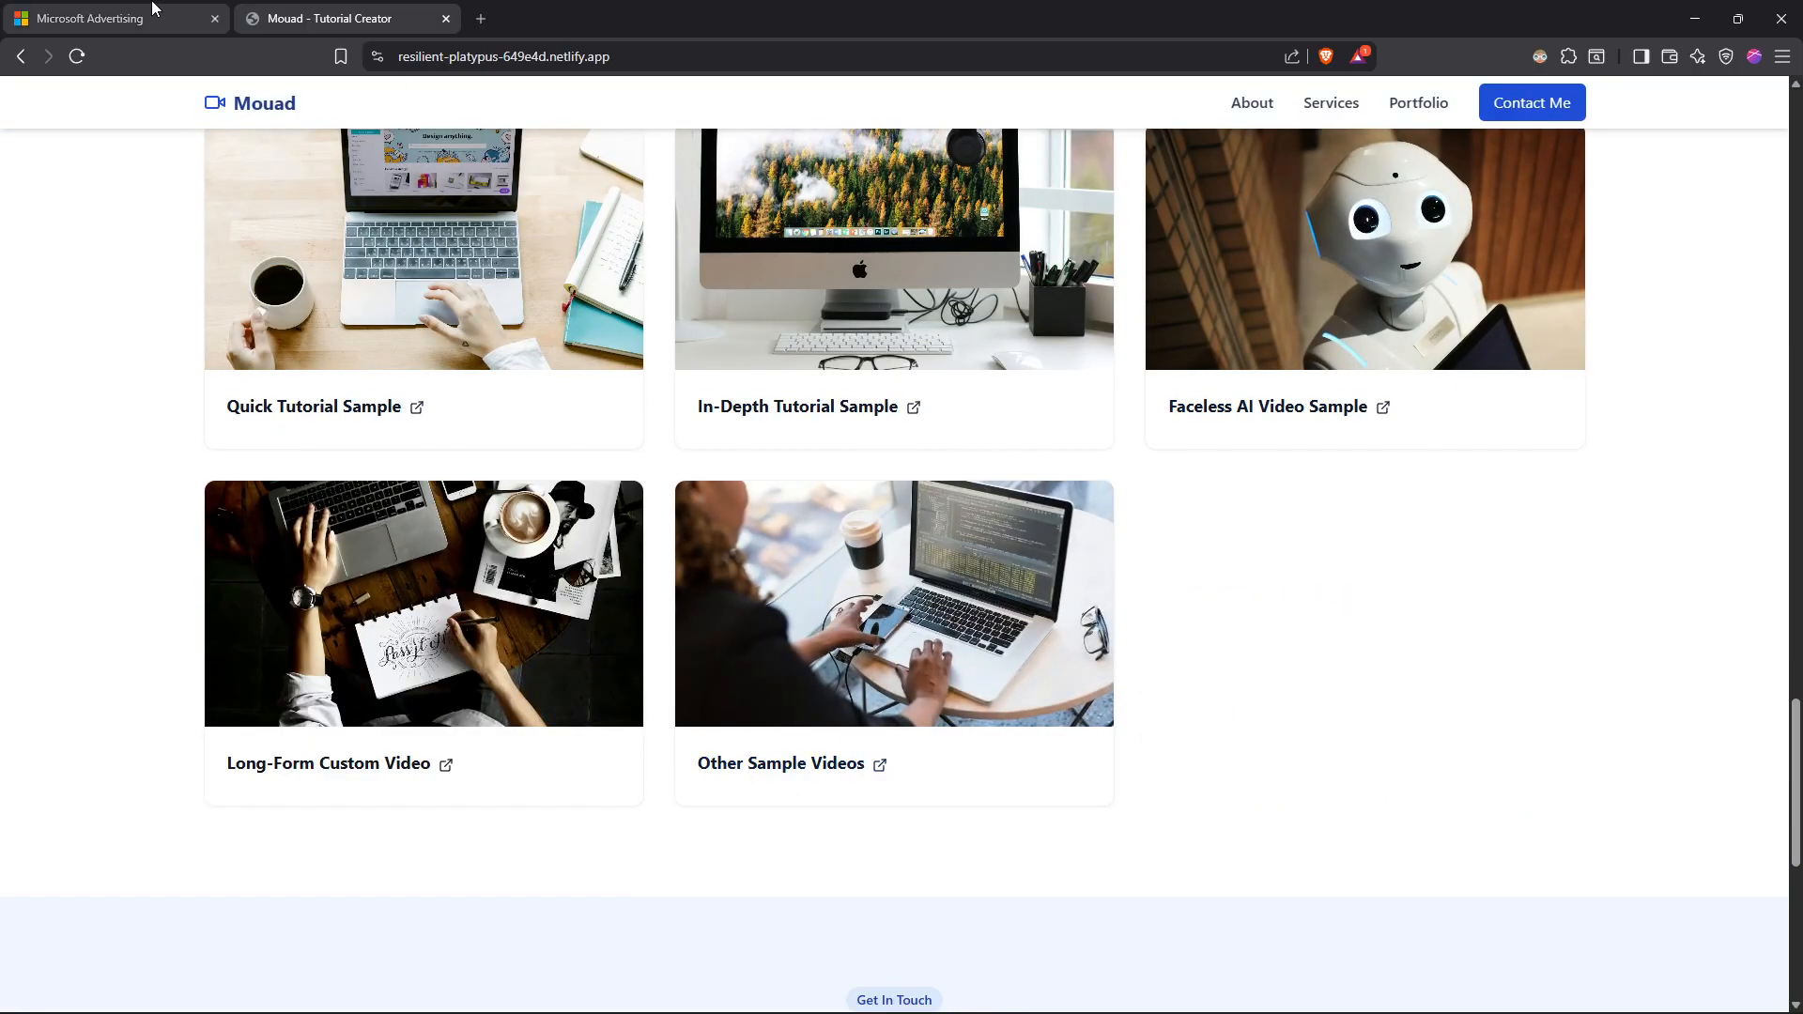
Step: Return to Microsoft Advertising, view the free stock source for adding ad images, and leave without adding any
left_click(89, 19)
scroll(446, 575, "down", 2)
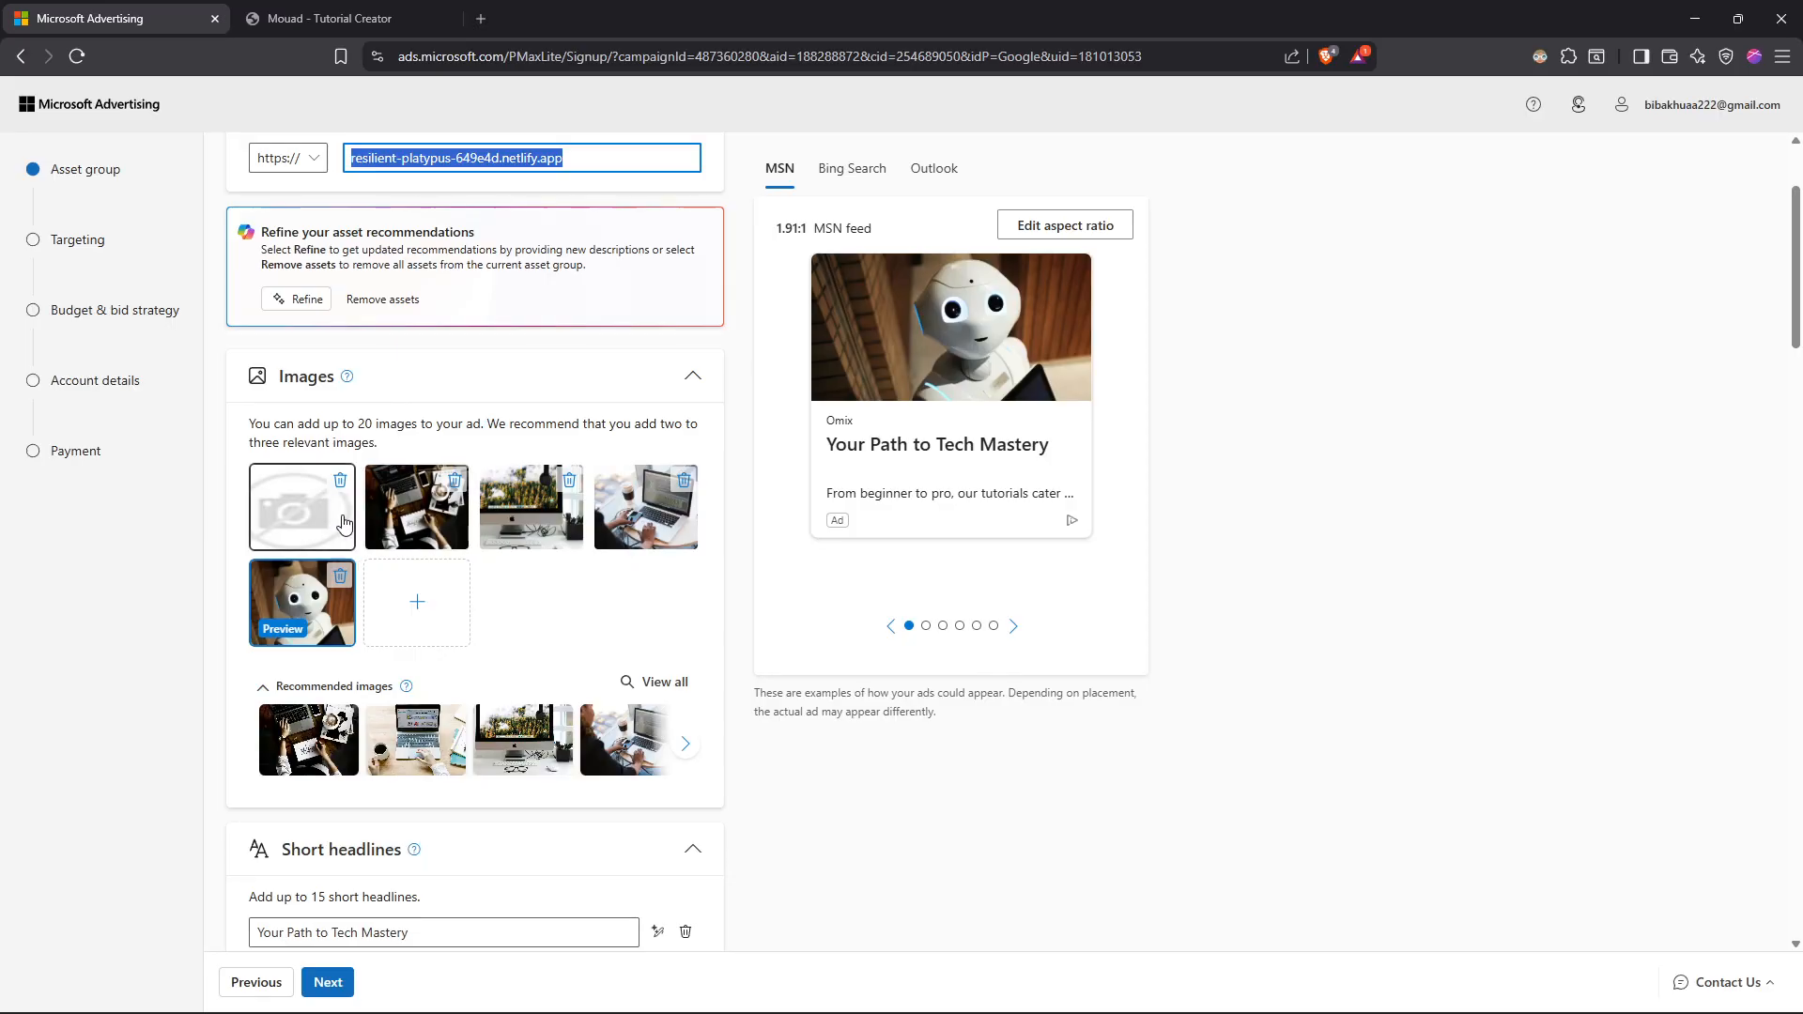
left_click(418, 603)
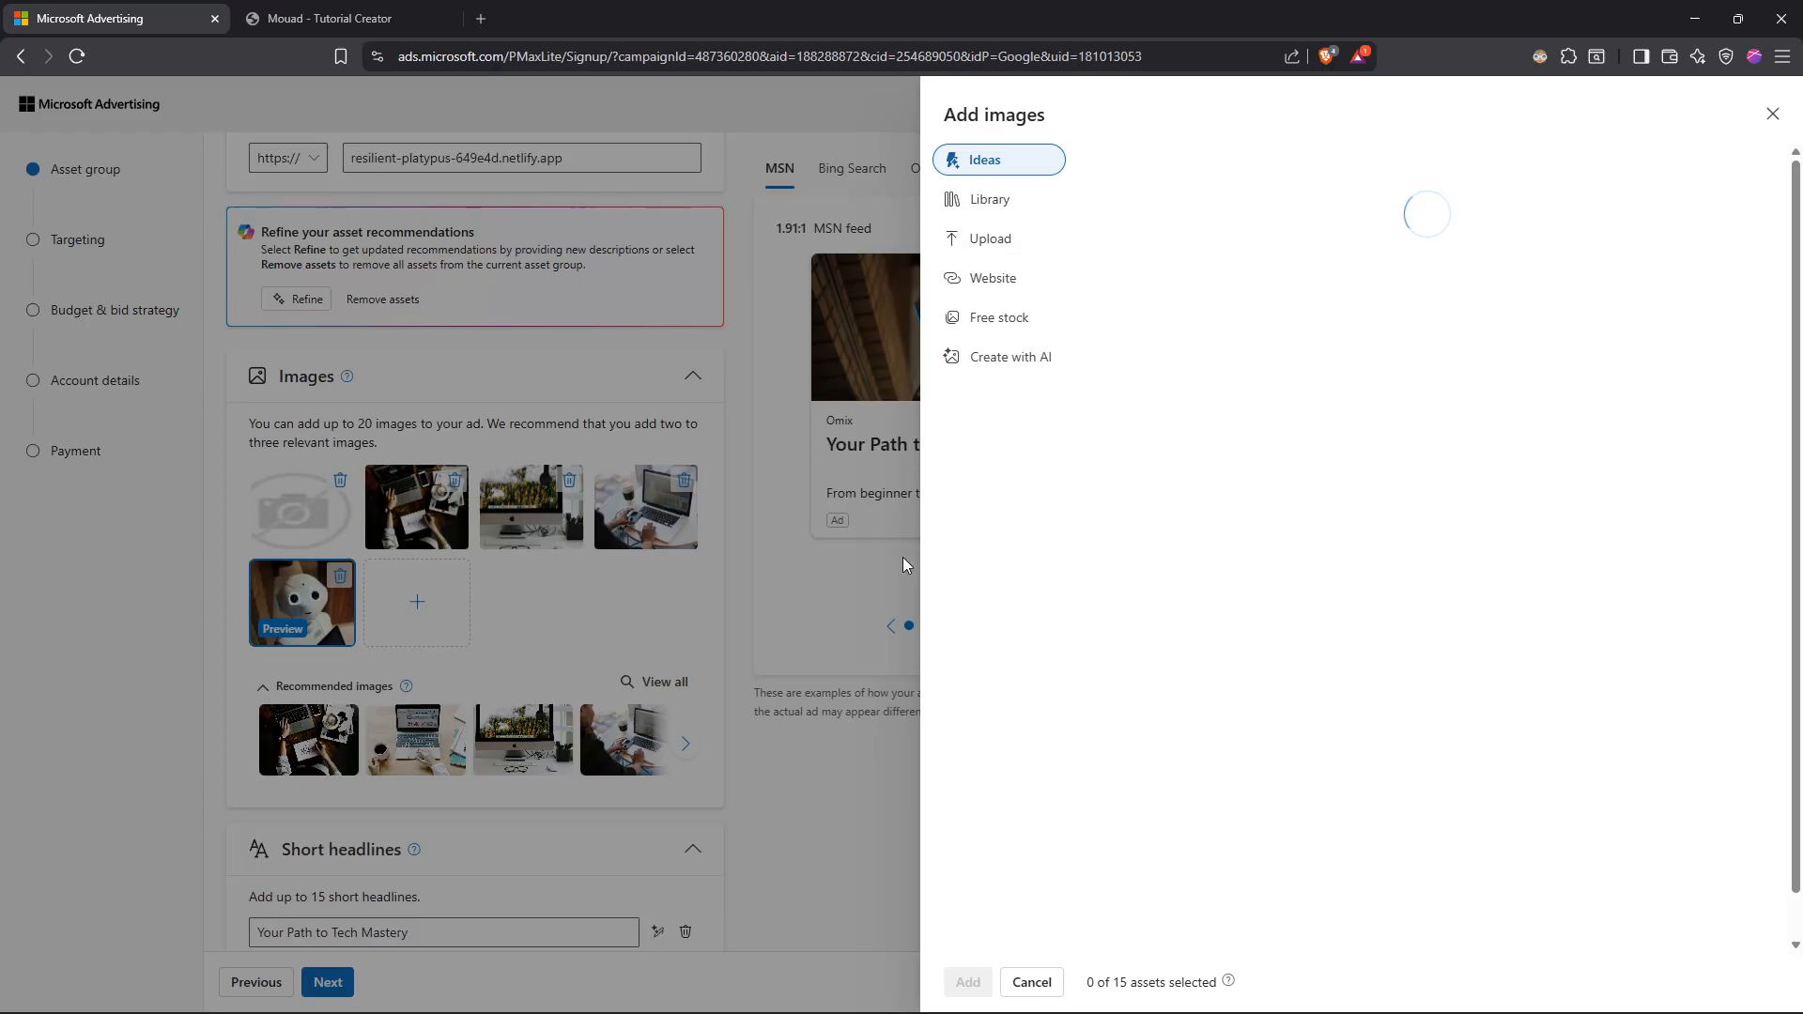
left_click(1016, 324)
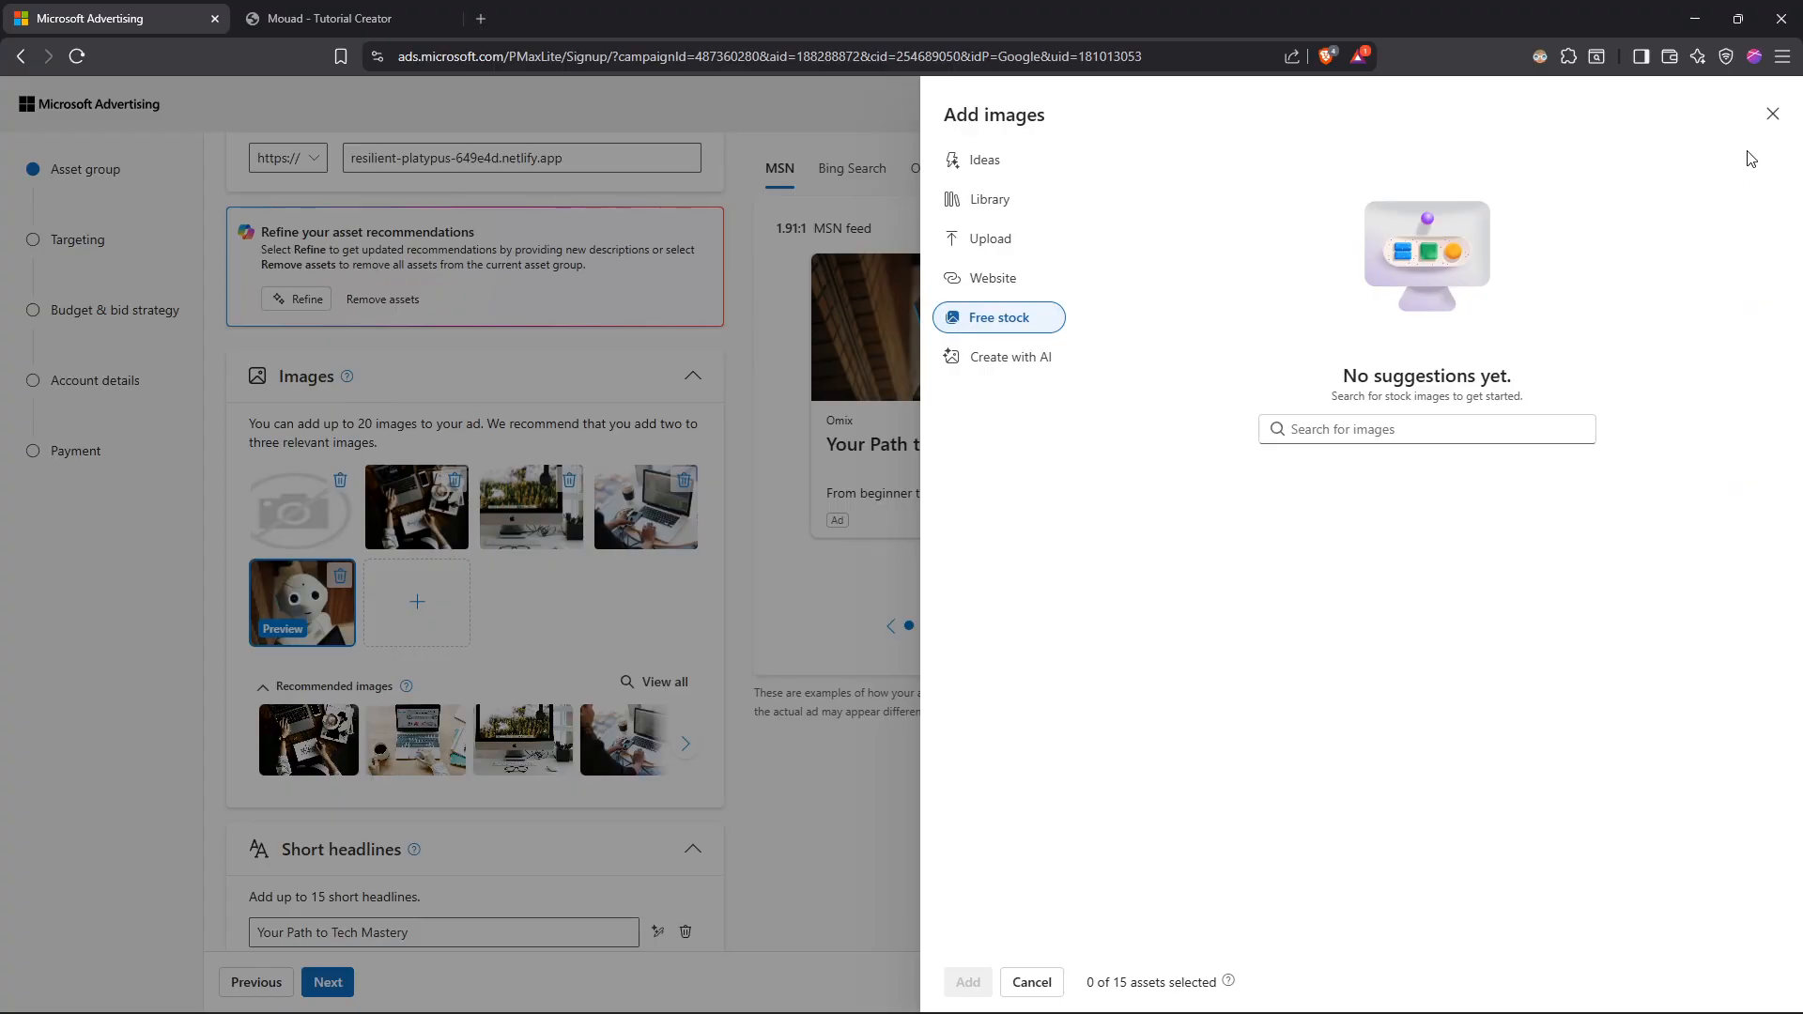
left_click(1772, 114)
Step: Review the ad's short headlines, long headlines, descriptions and business name, and continue to the targeting settings
scroll(479, 495, "down", 5)
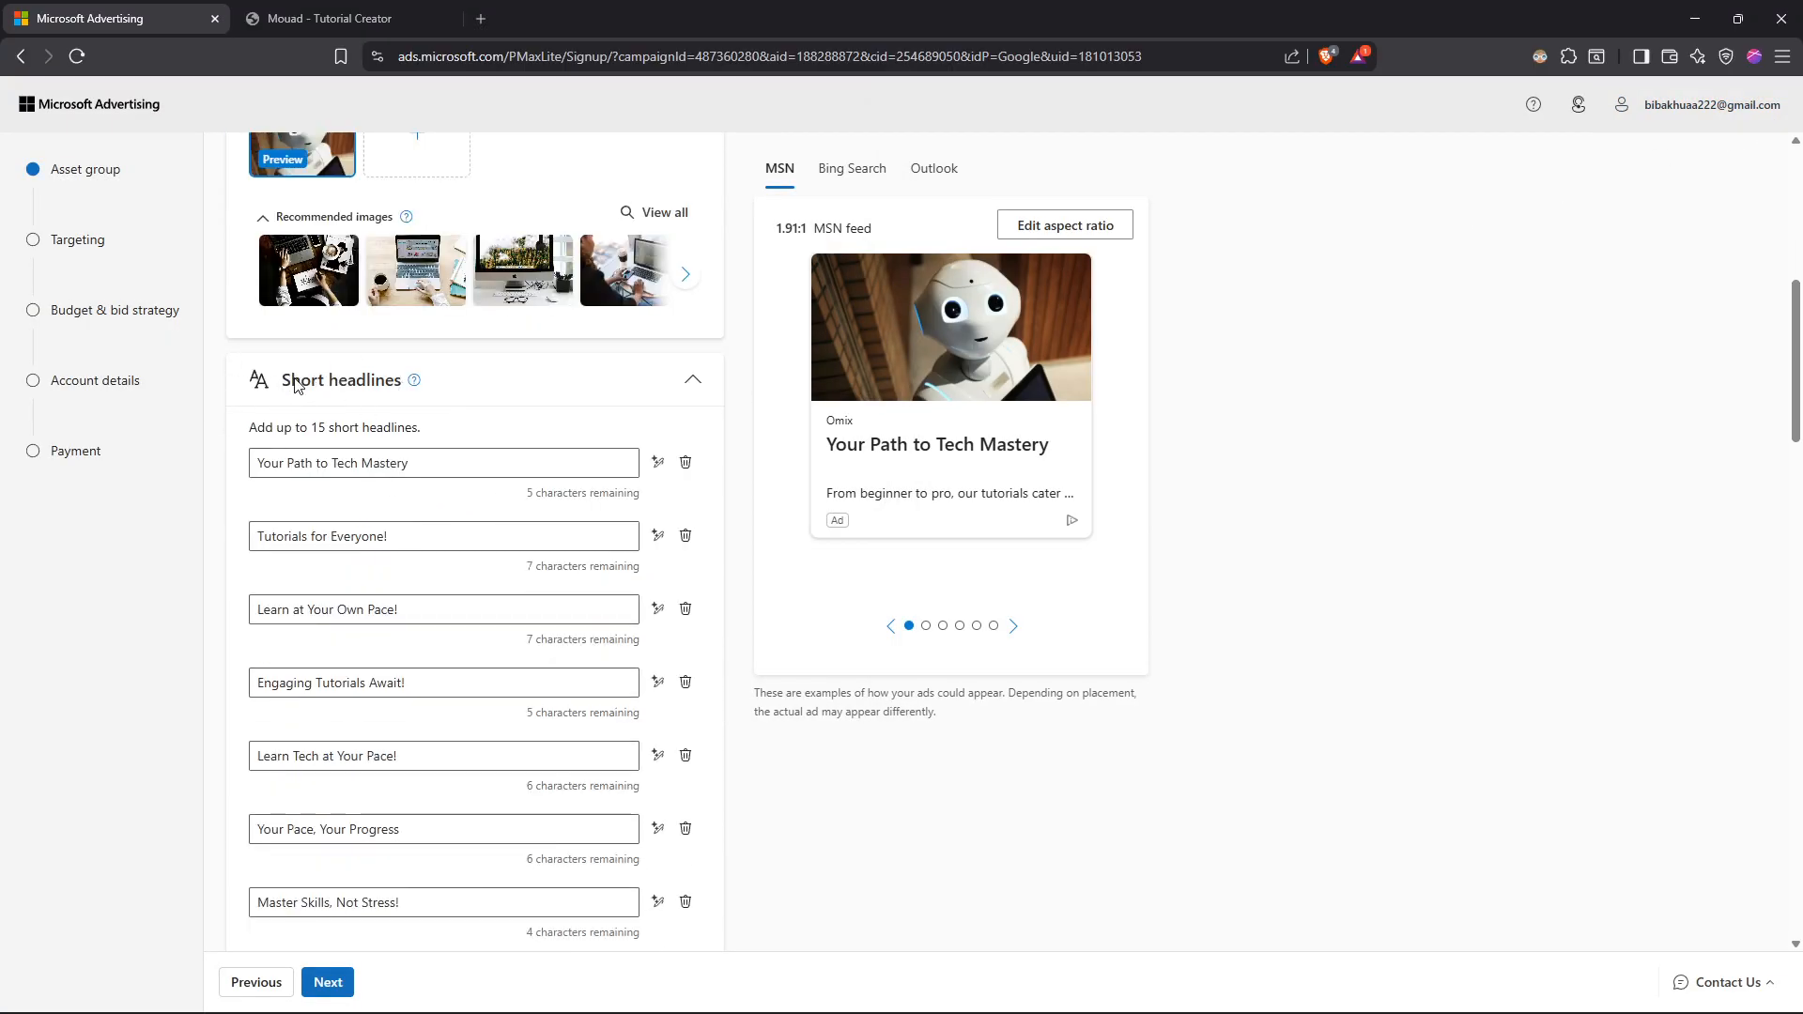
scroll(469, 422, "up", 4)
scroll(458, 450, "up", 3)
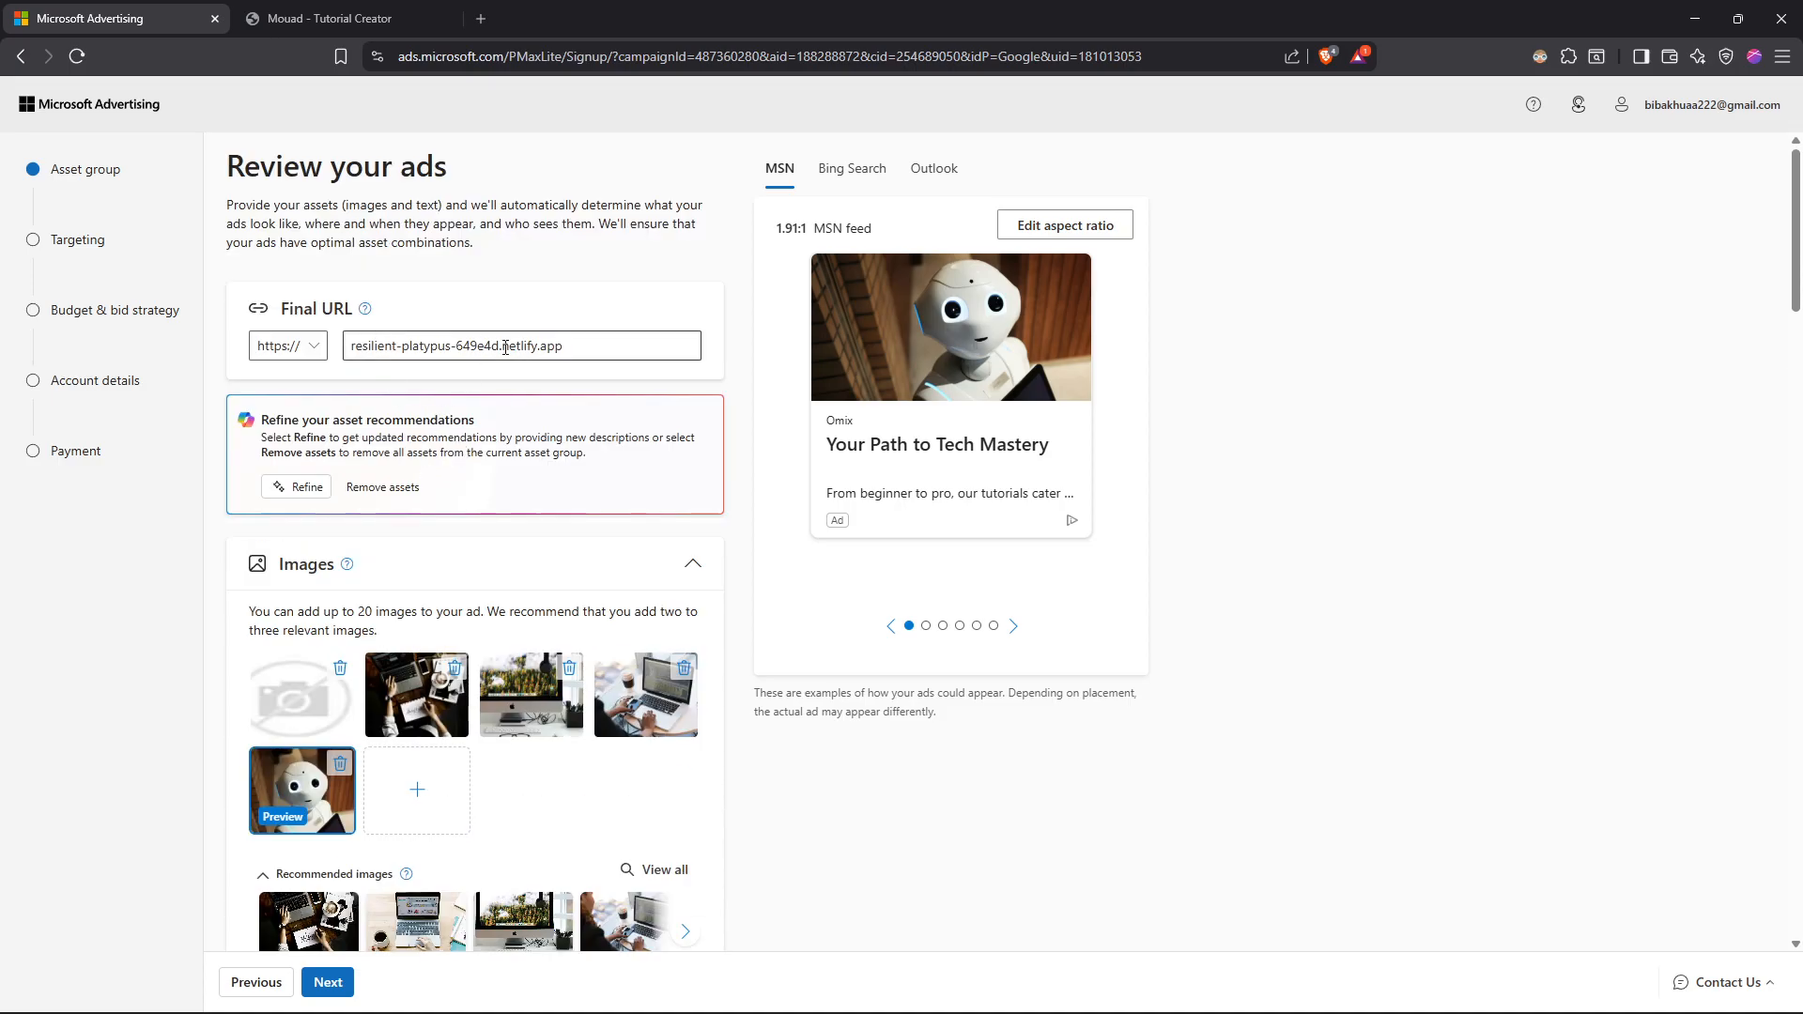
scroll(476, 424, "down", 15)
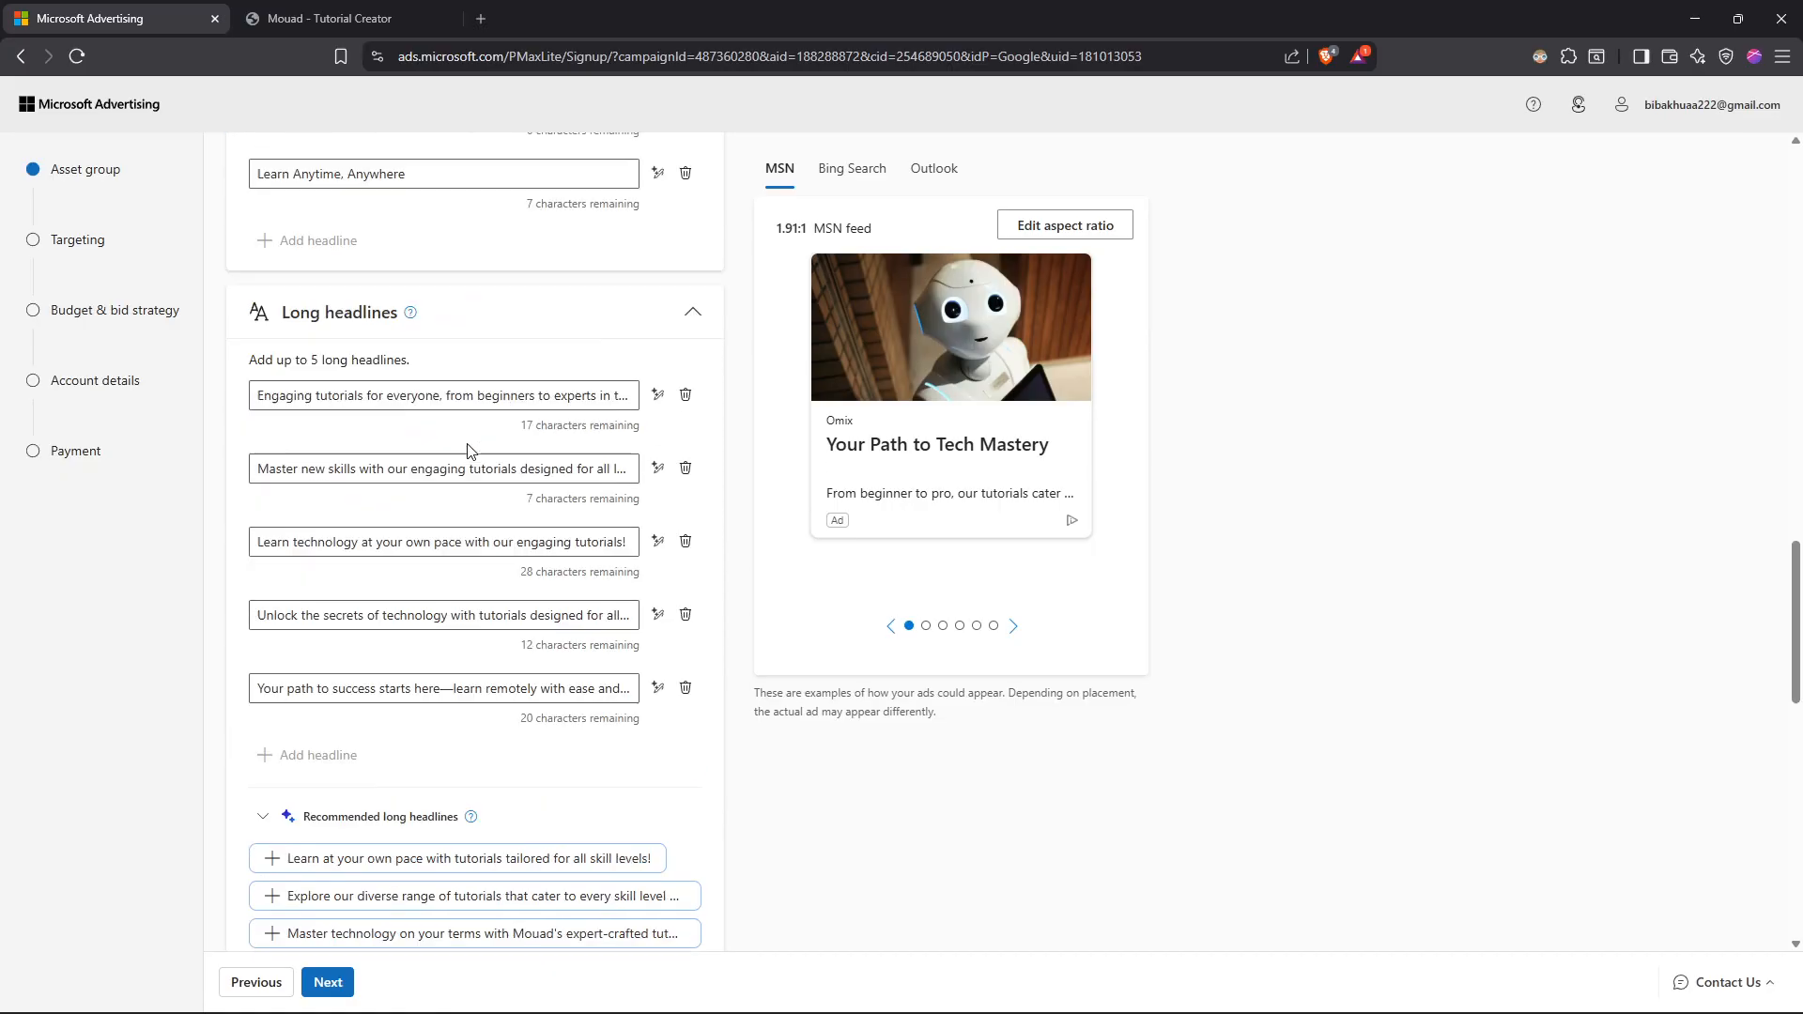
scroll(363, 354, "down", 12)
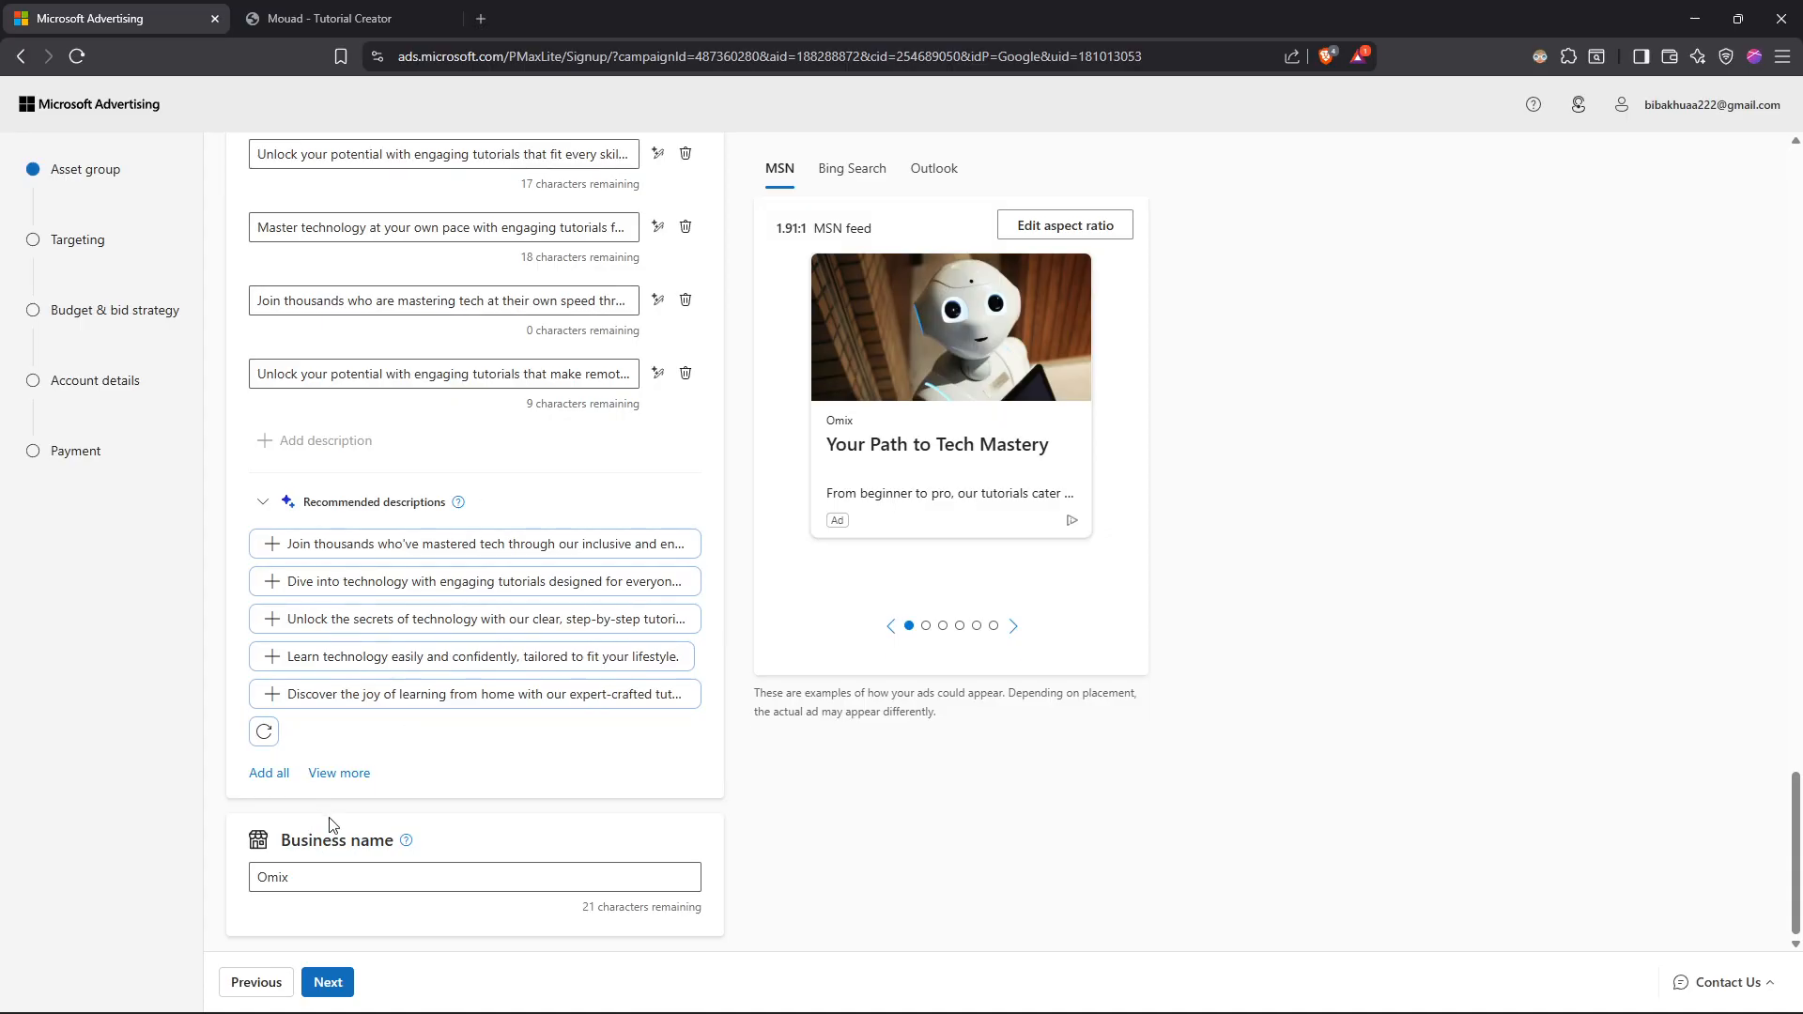
scroll(413, 865, "up", 4)
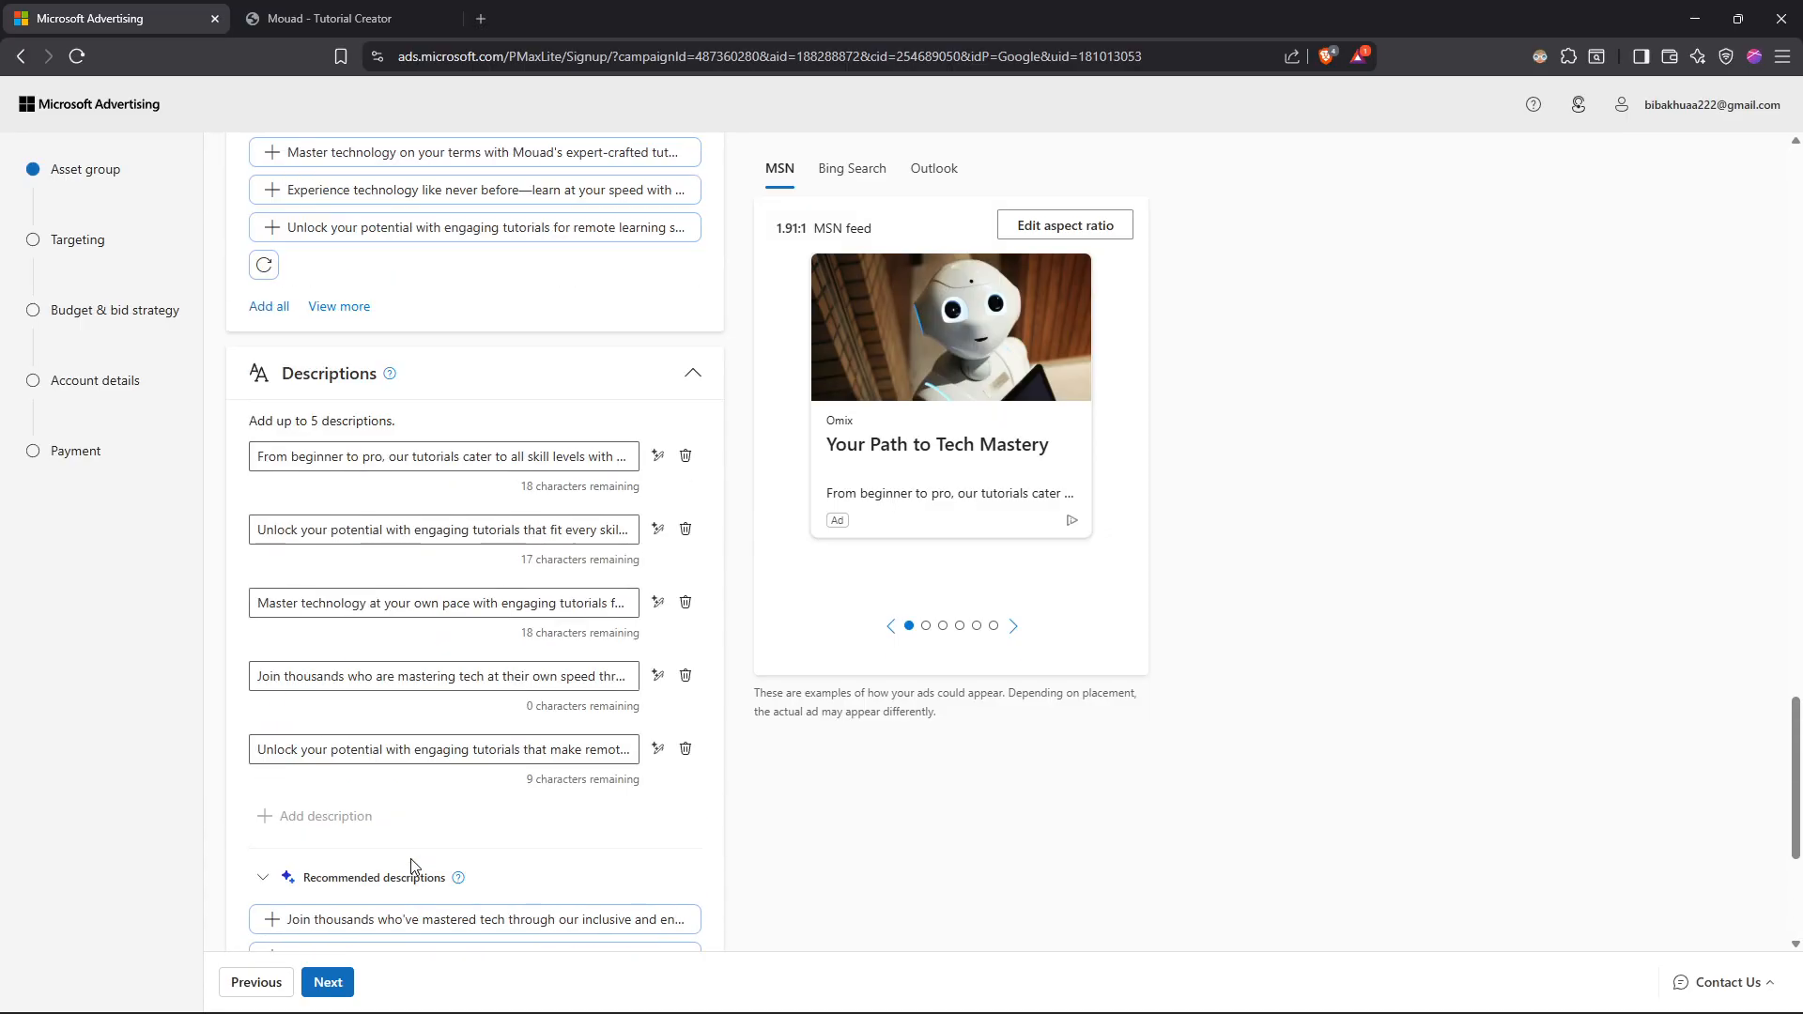
left_click(351, 982)
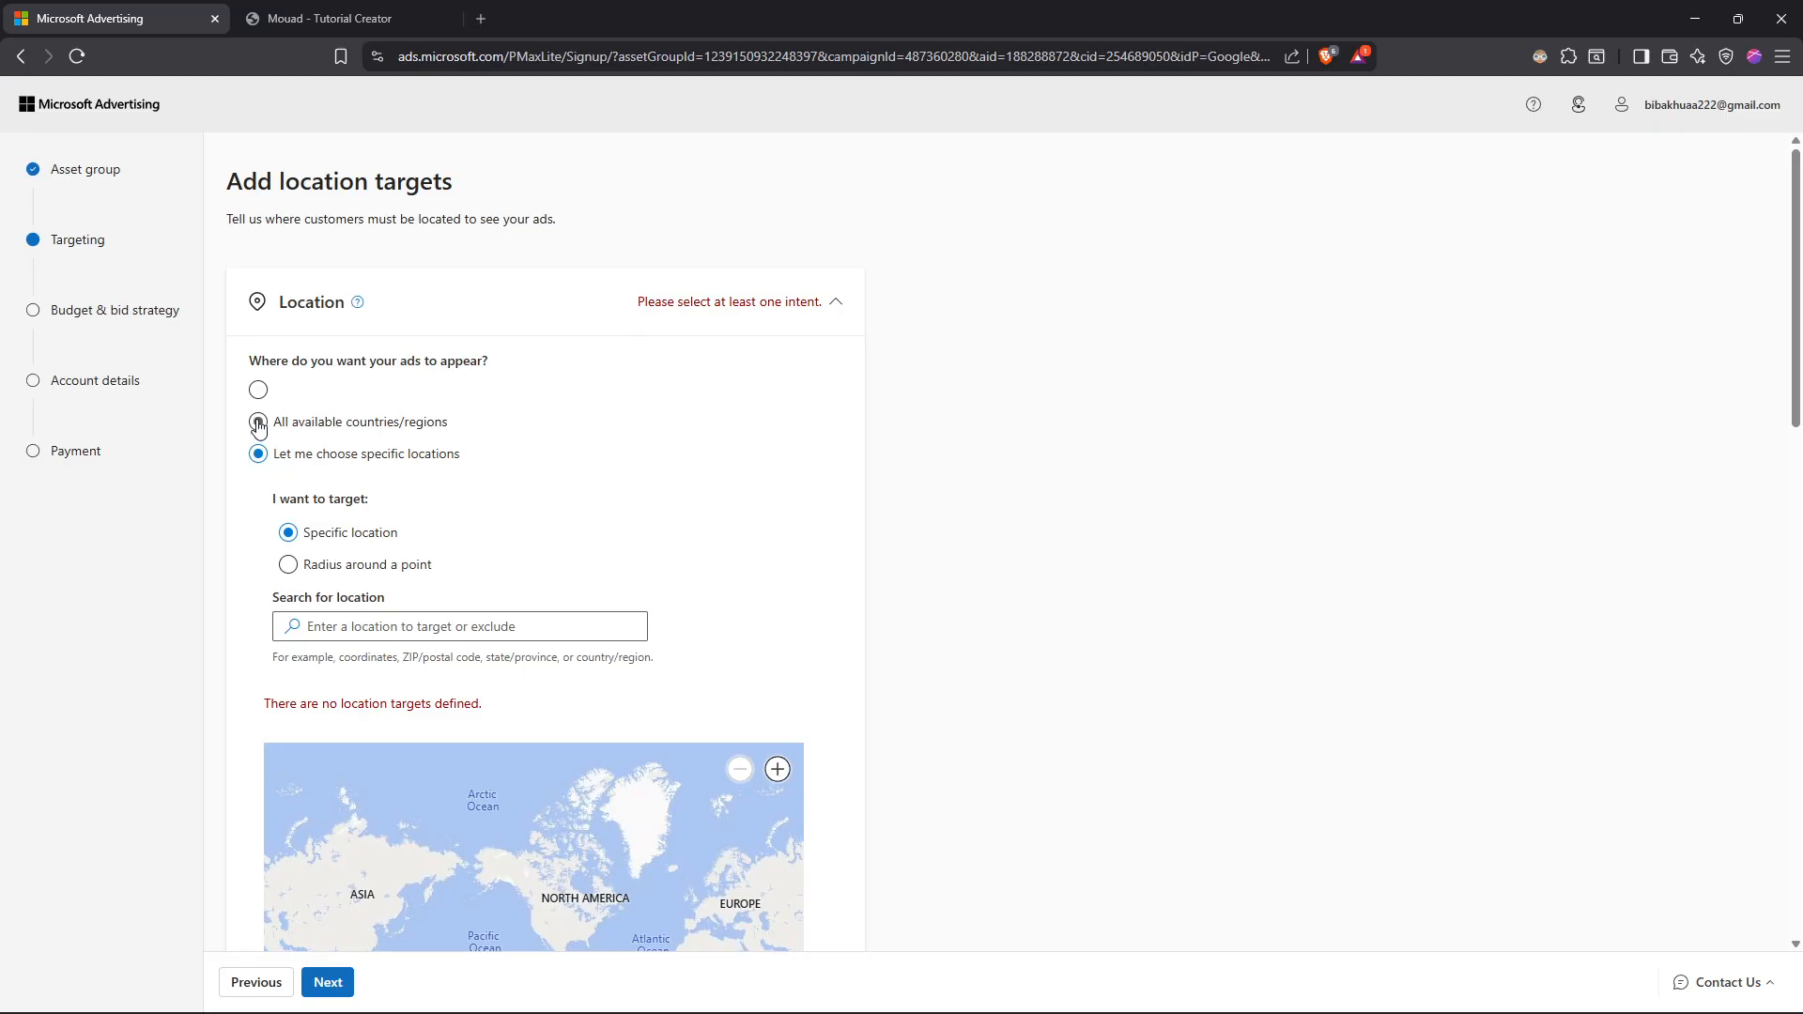
Step: Examine the location targeting options, including all available countries/regions and specific locations
scroll(442, 432, "down", 1)
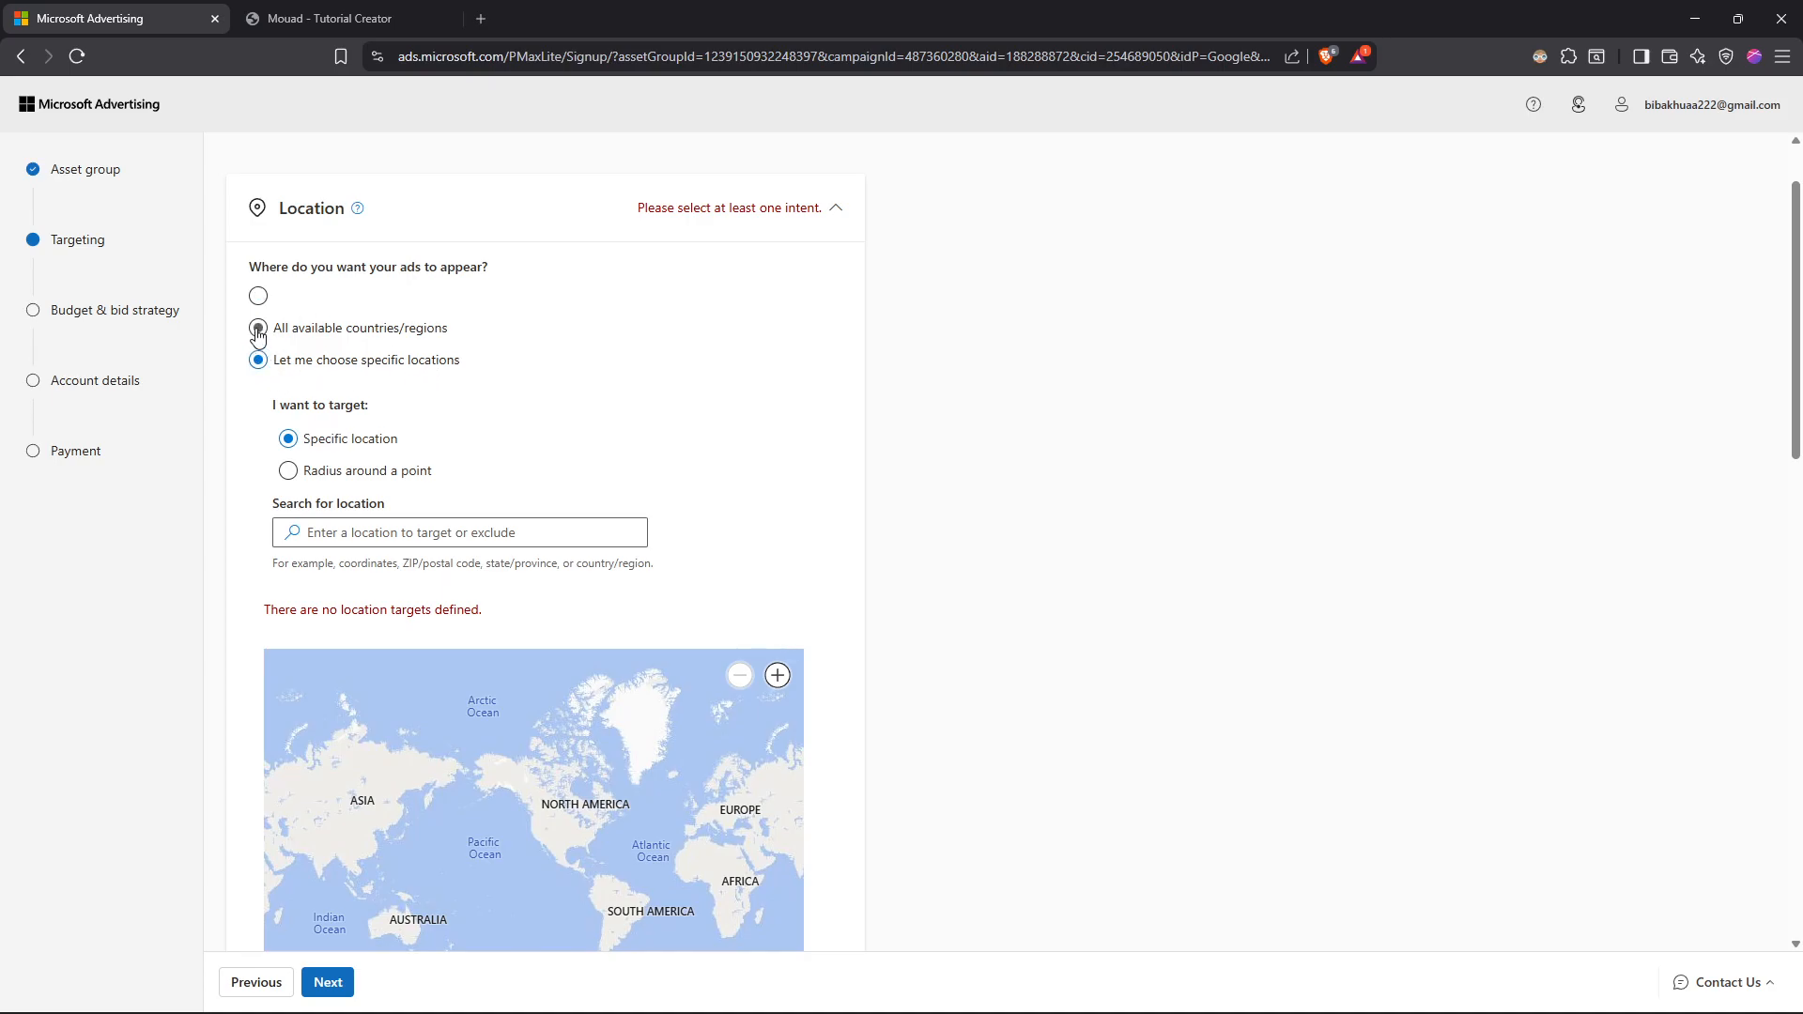
scroll(307, 379, "down", 1)
scroll(324, 380, "up", 1)
left_click(776, 210)
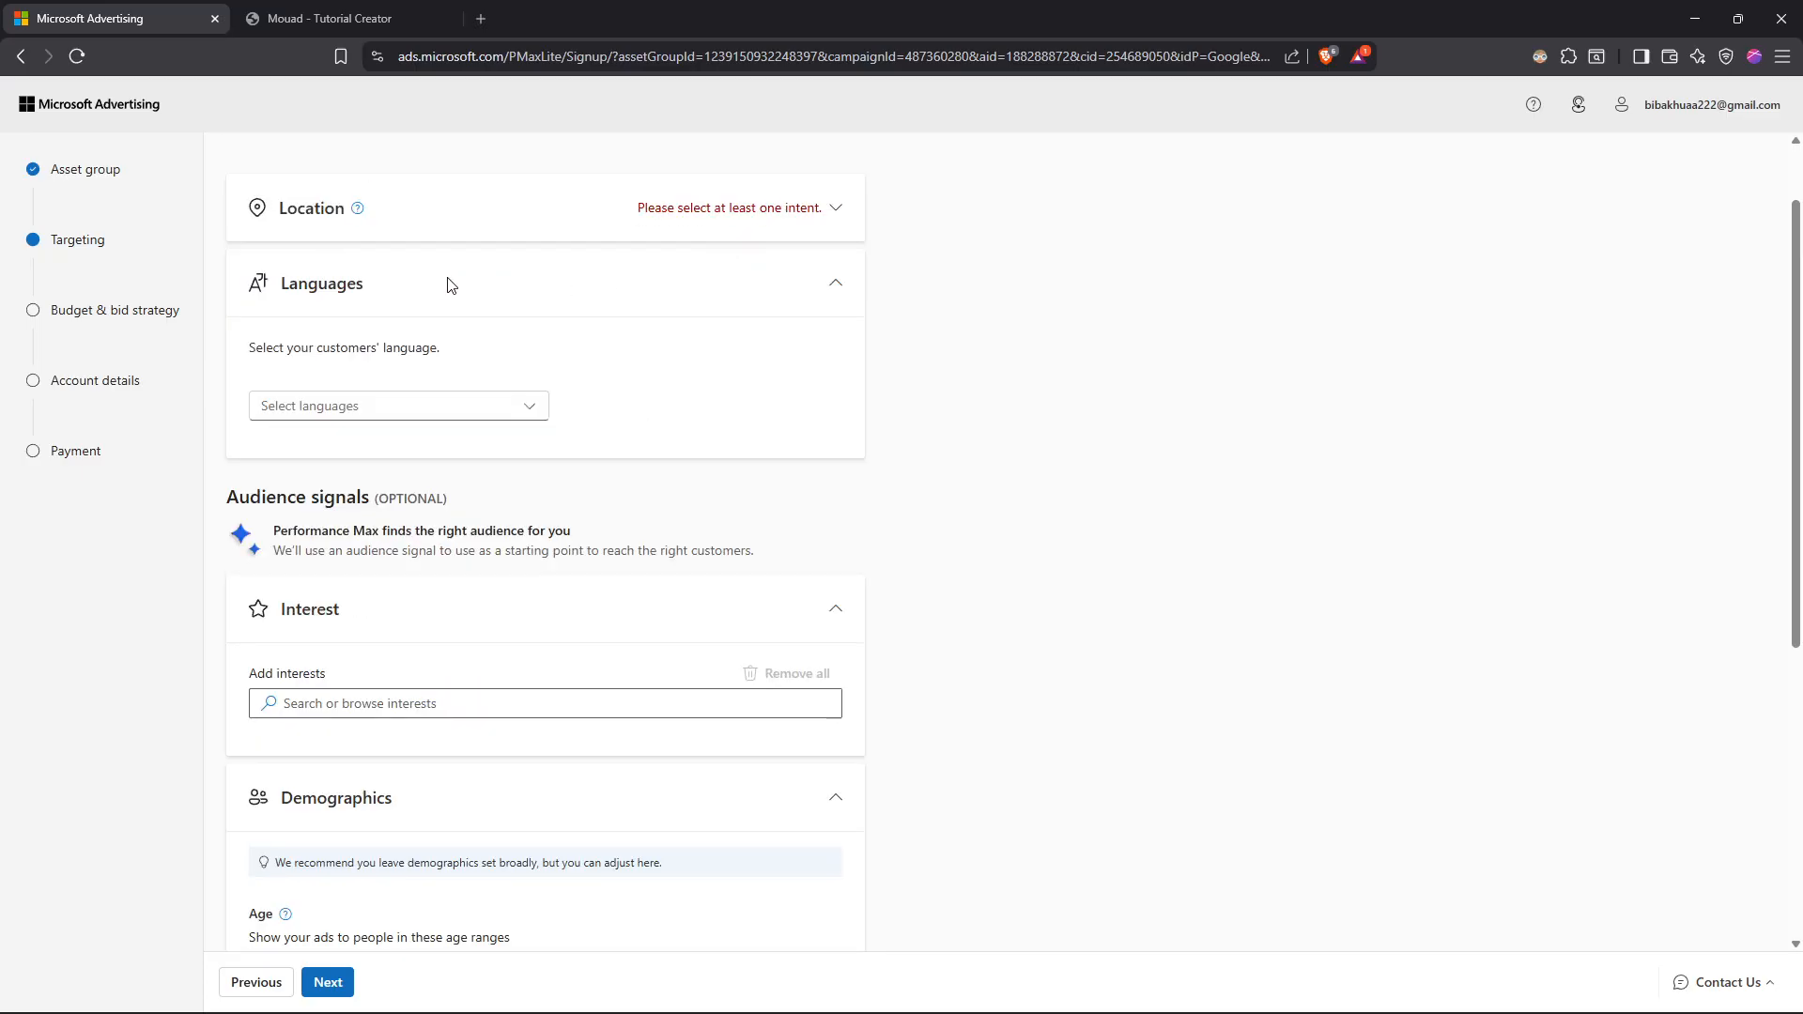
left_click(823, 210)
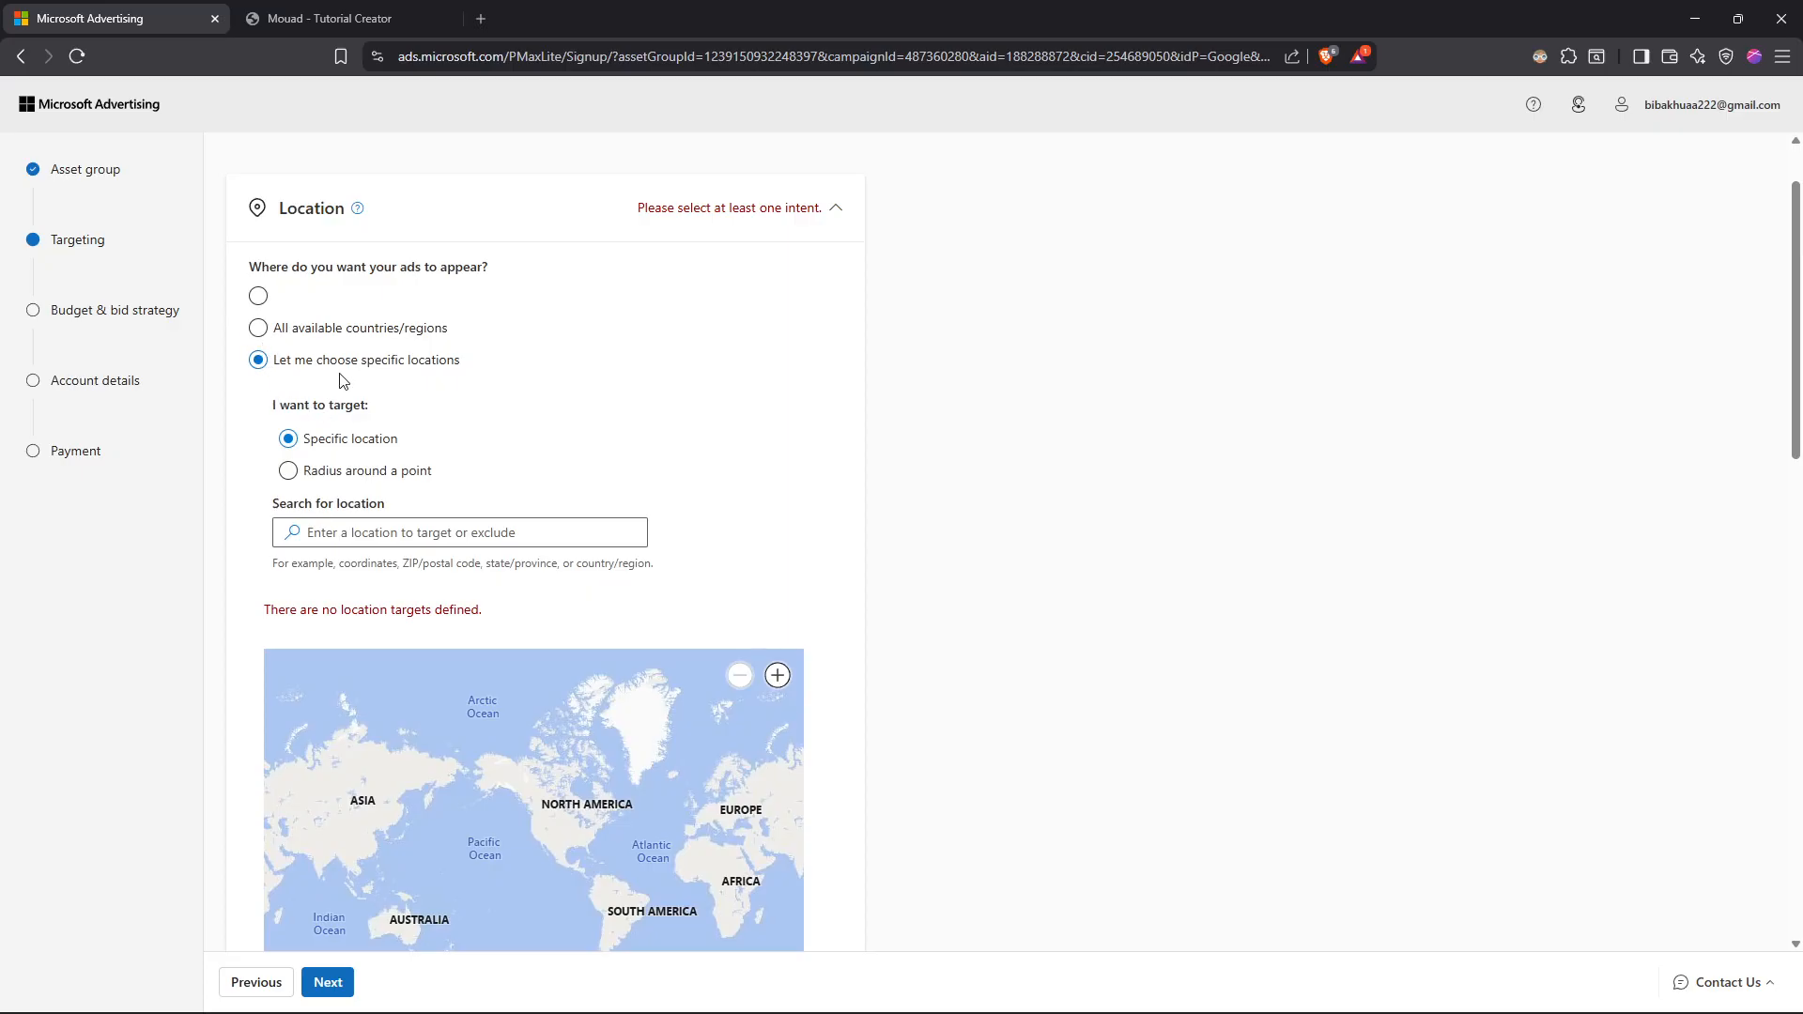
scroll(344, 380, "down", 1)
scroll(406, 338, "up", 1)
scroll(331, 467, "down", 1)
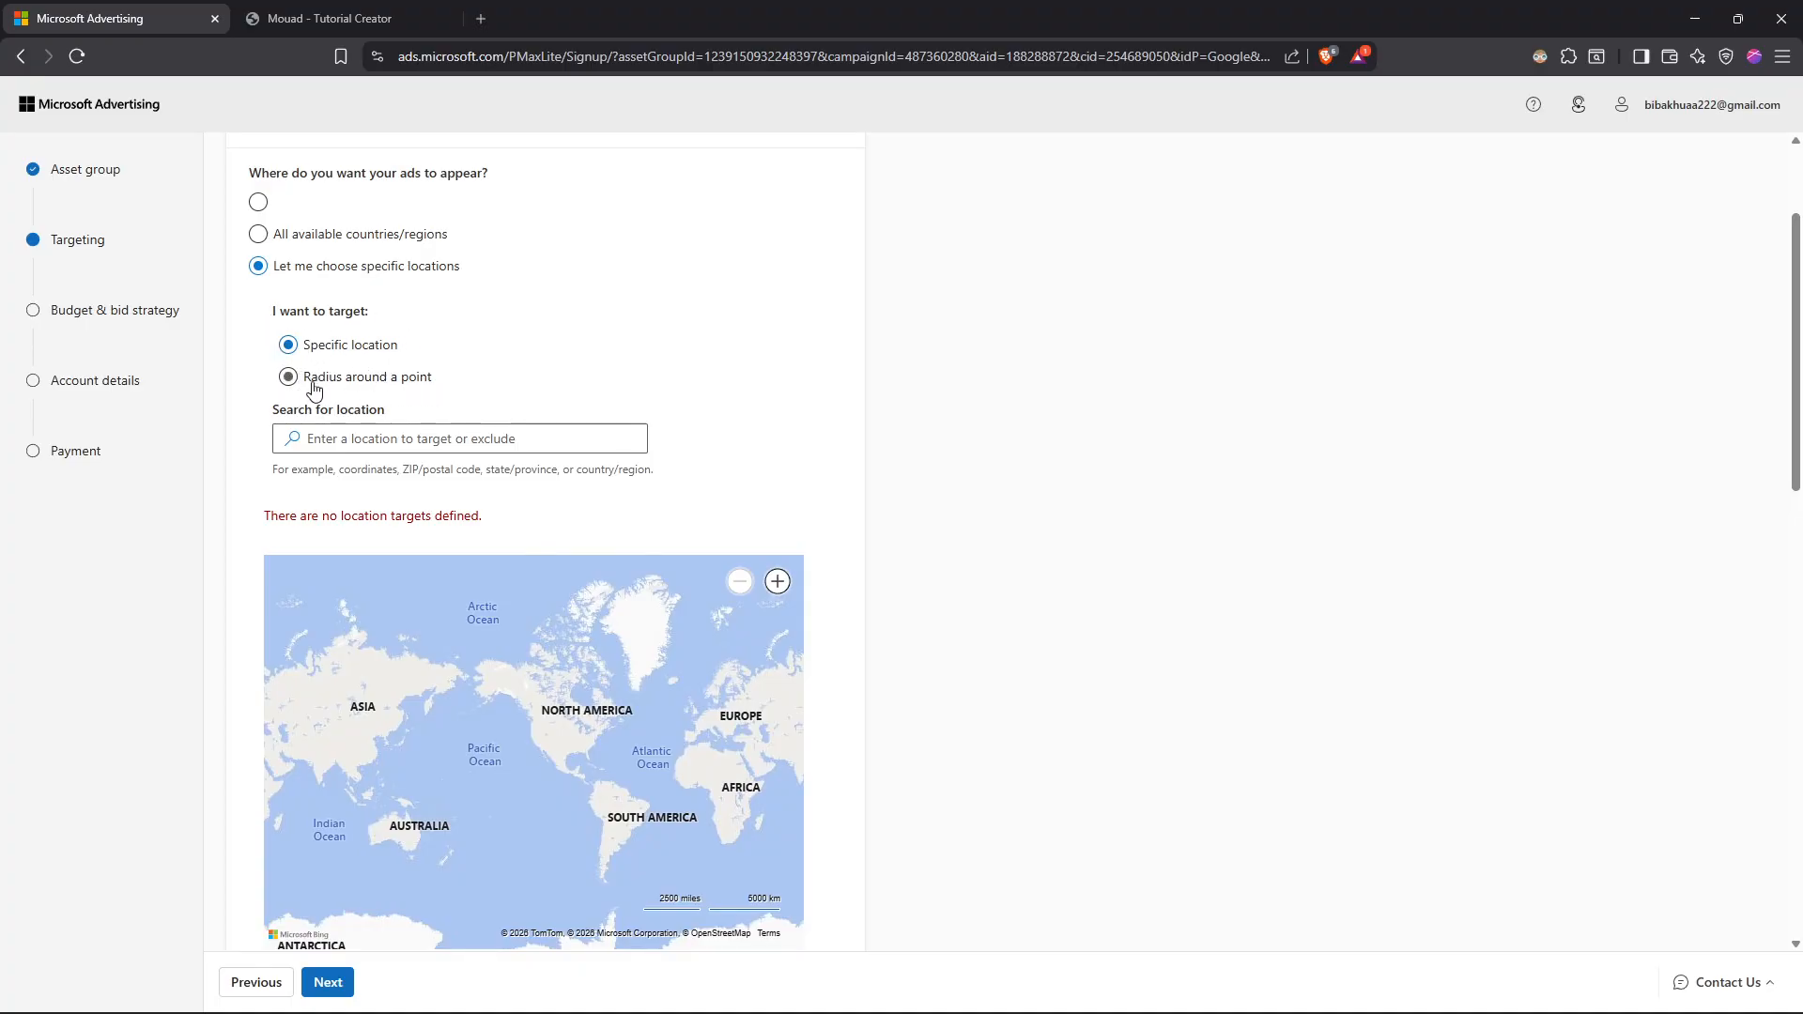
left_click(288, 377)
left_click(418, 440)
left_click(287, 346)
Step: Search the specific locations for Spain and try to add Spain (country/region) as a targeted location
left_click(355, 438)
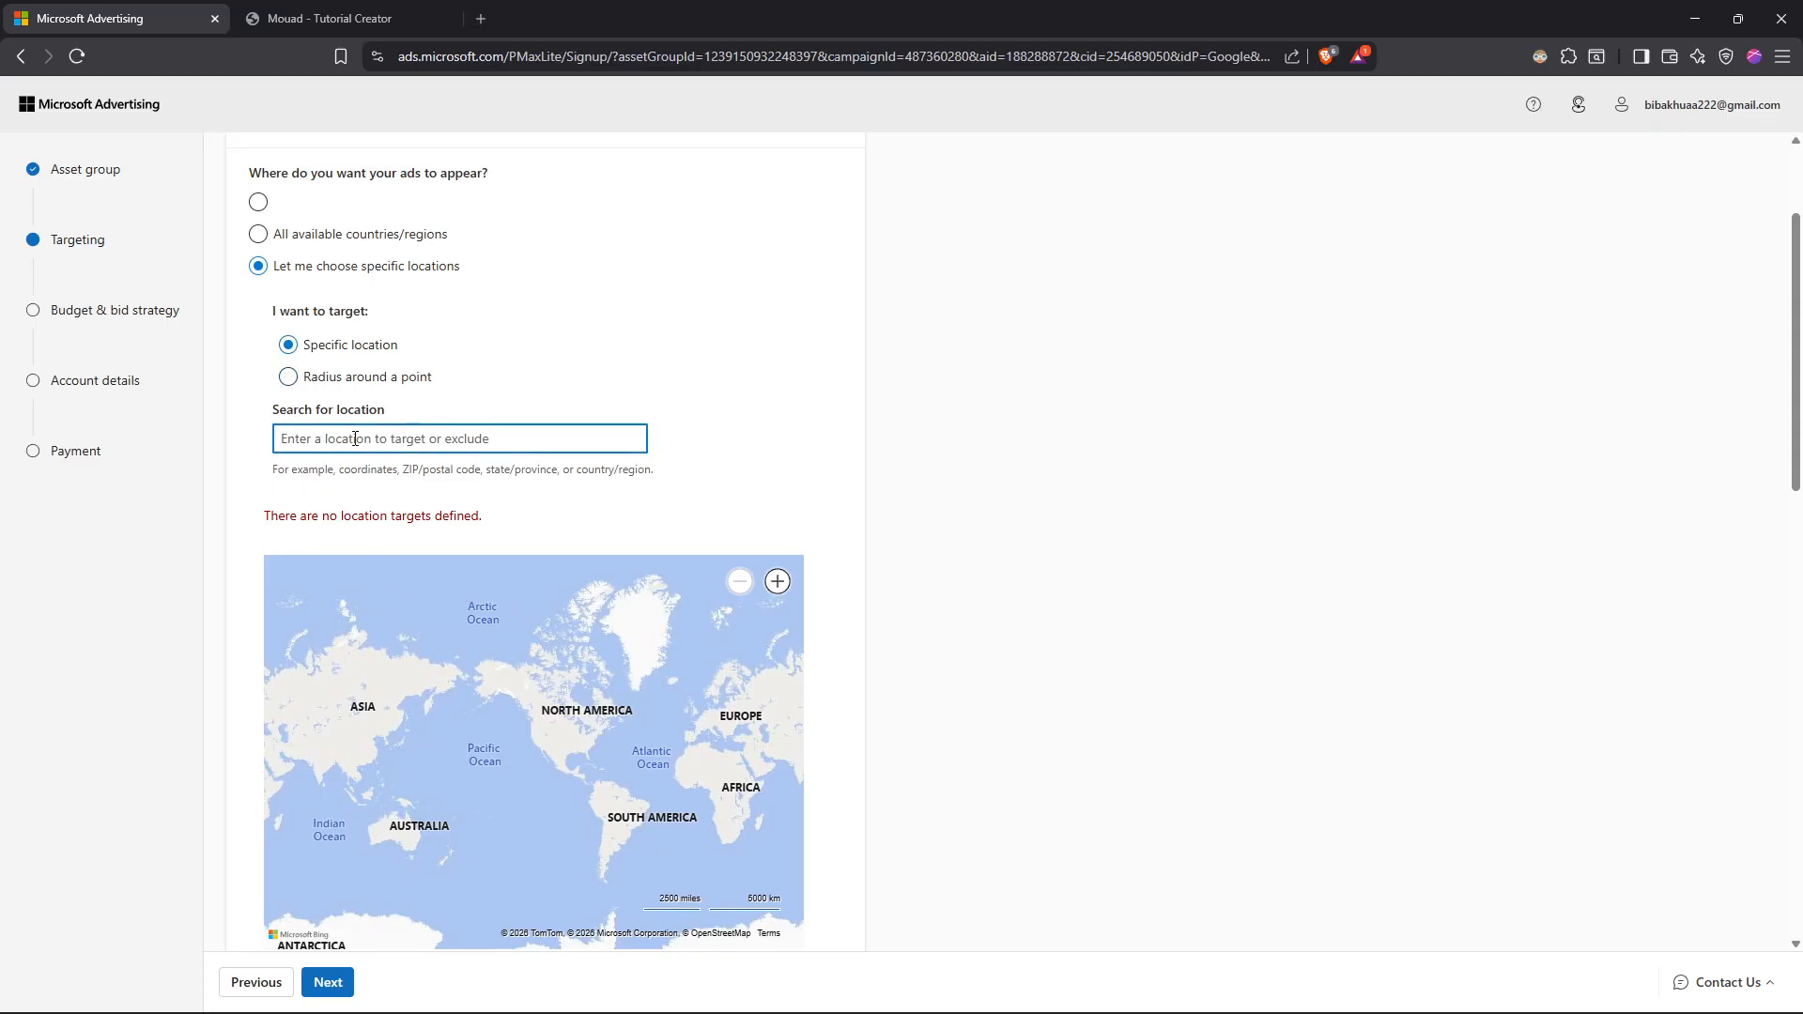
type("sa")
type("pain")
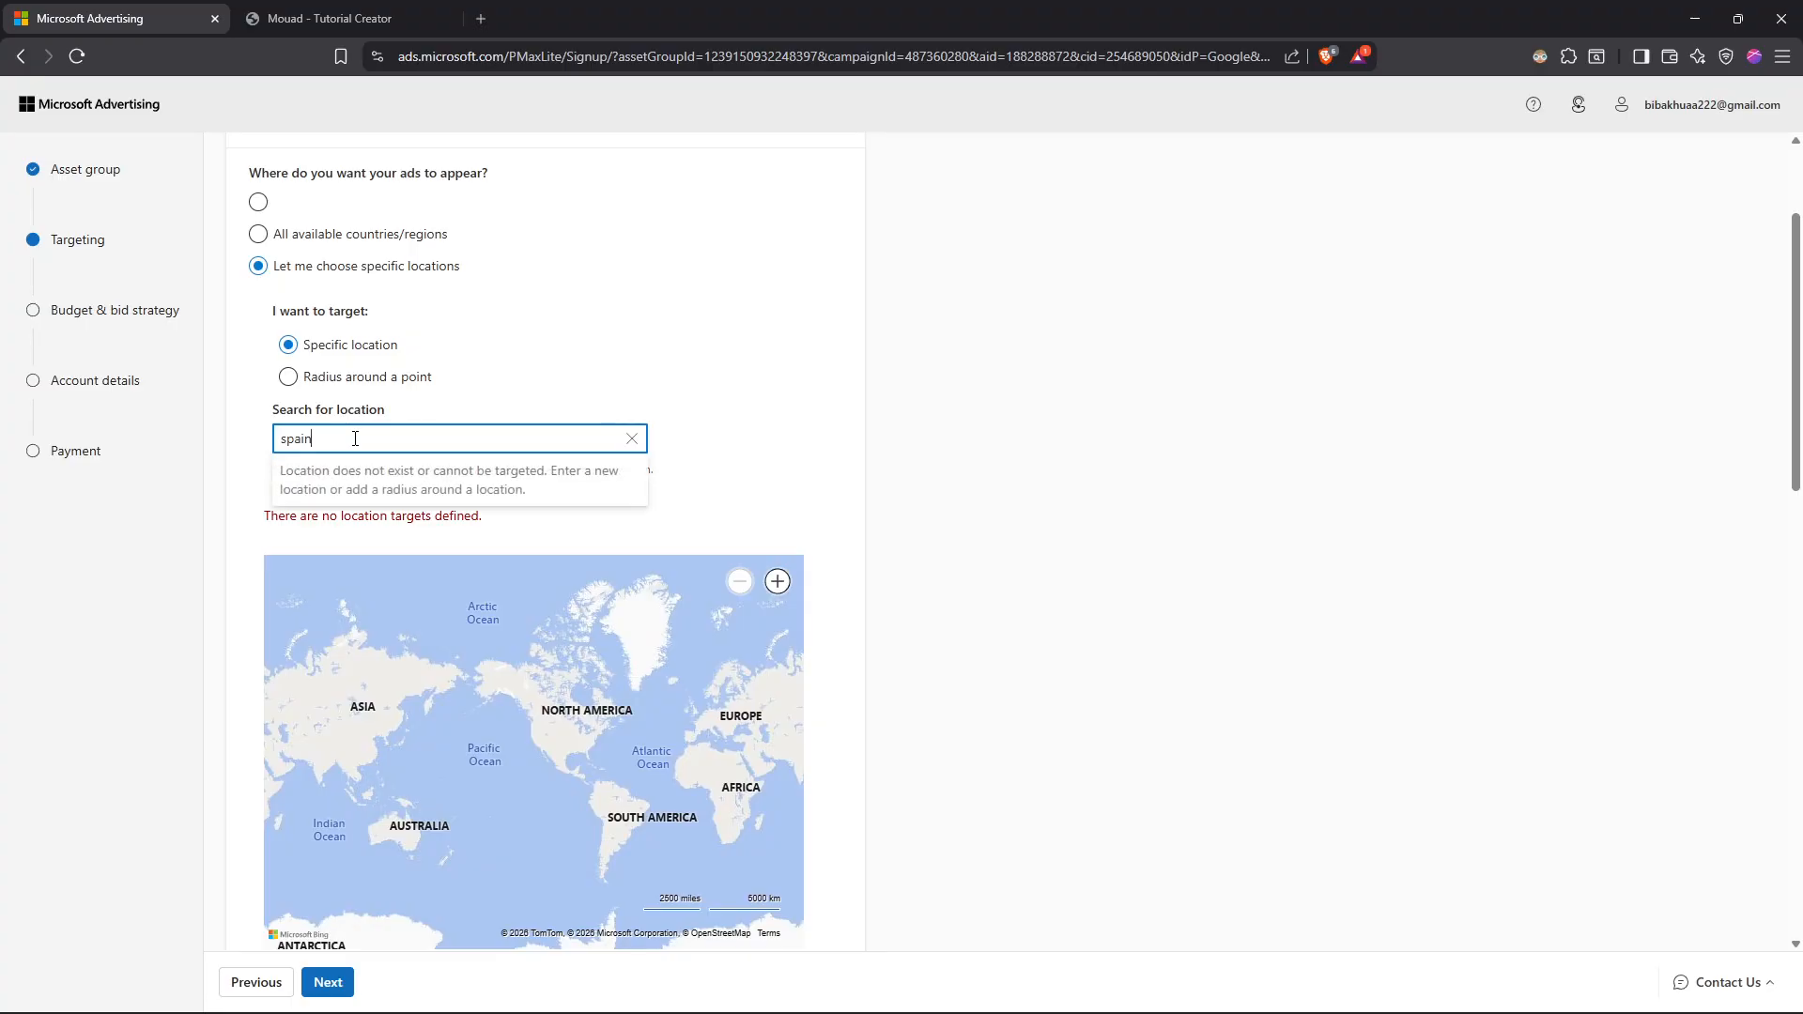
left_click(389, 482)
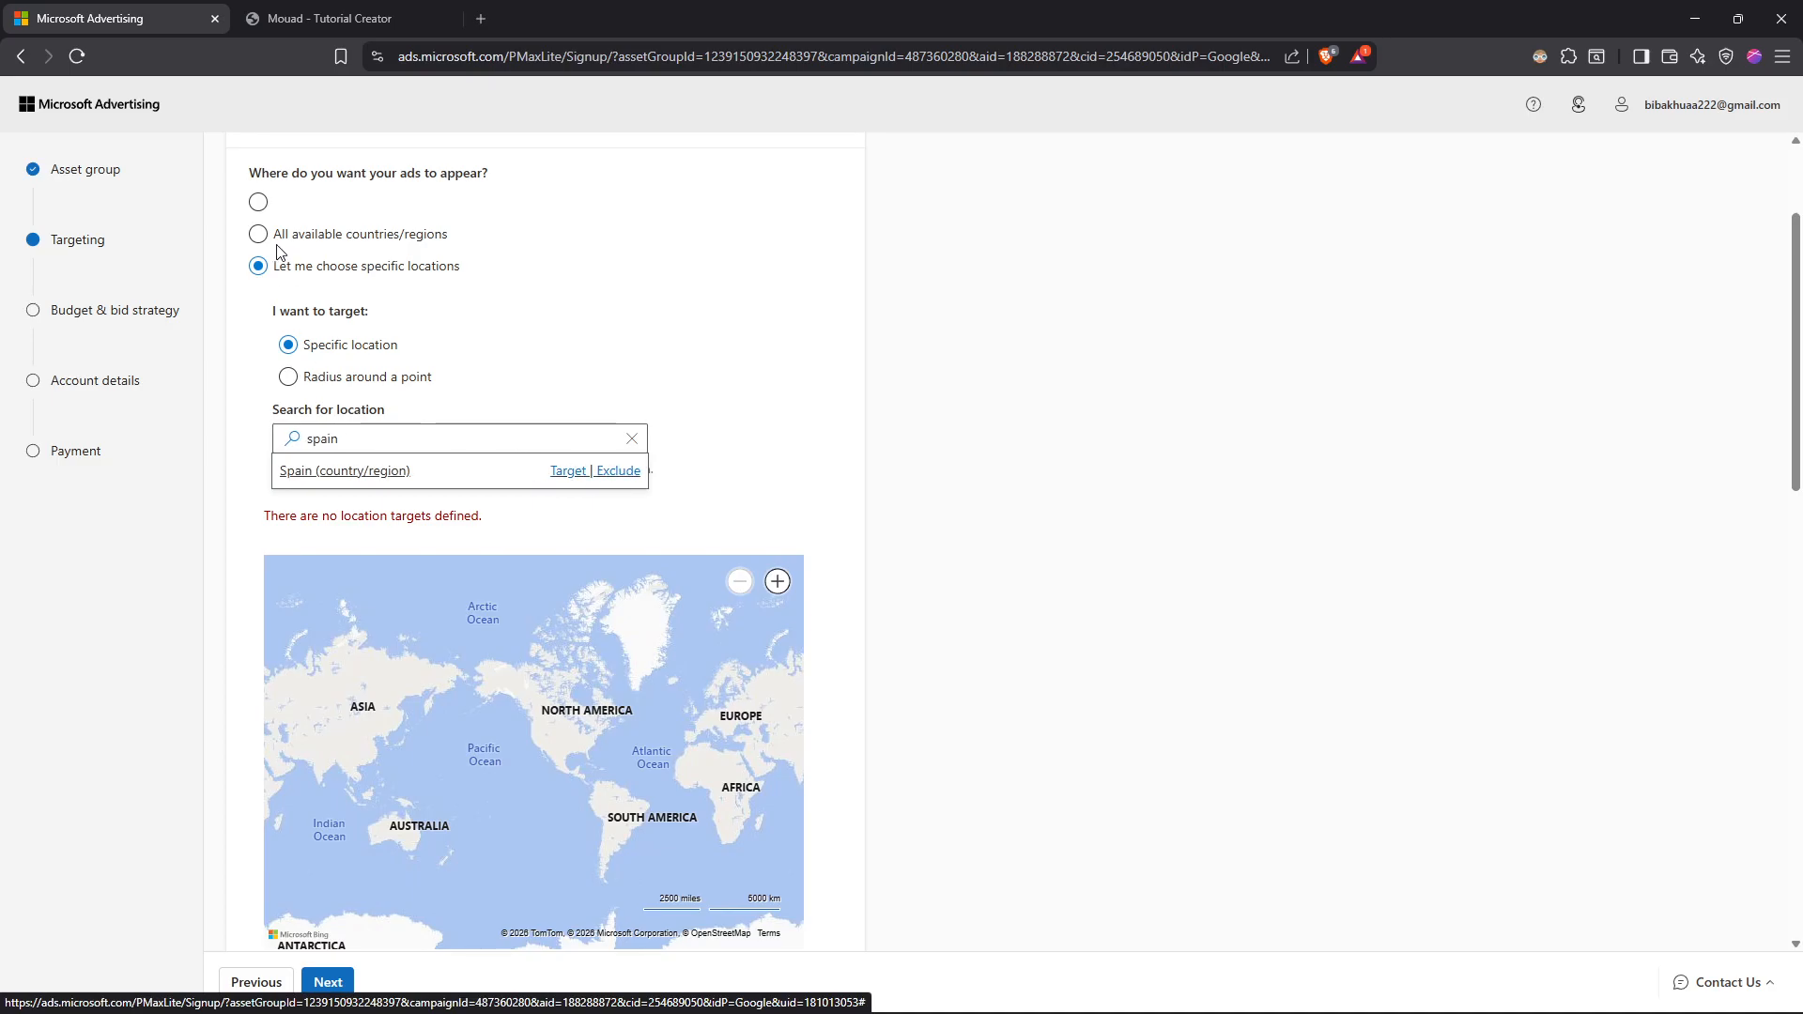
left_click(577, 472)
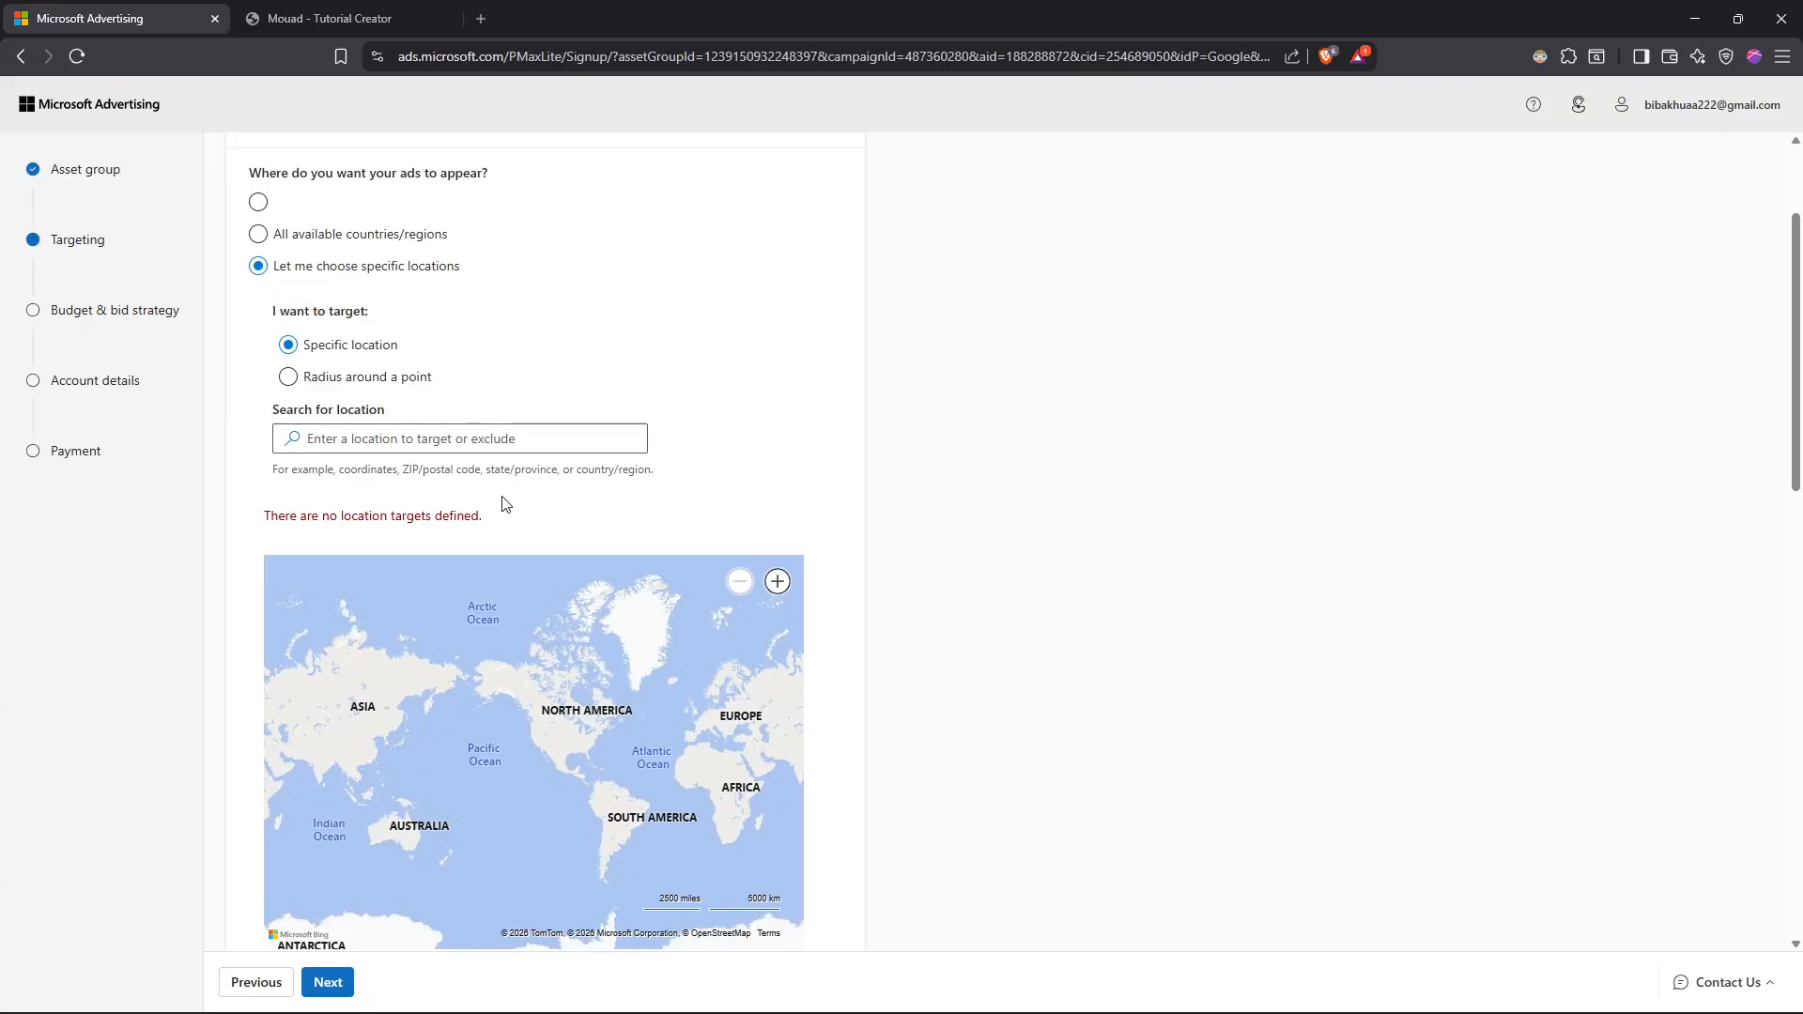
Step: Try to select English as the customers' language in the Languages settings
scroll(505, 504, "down", 4)
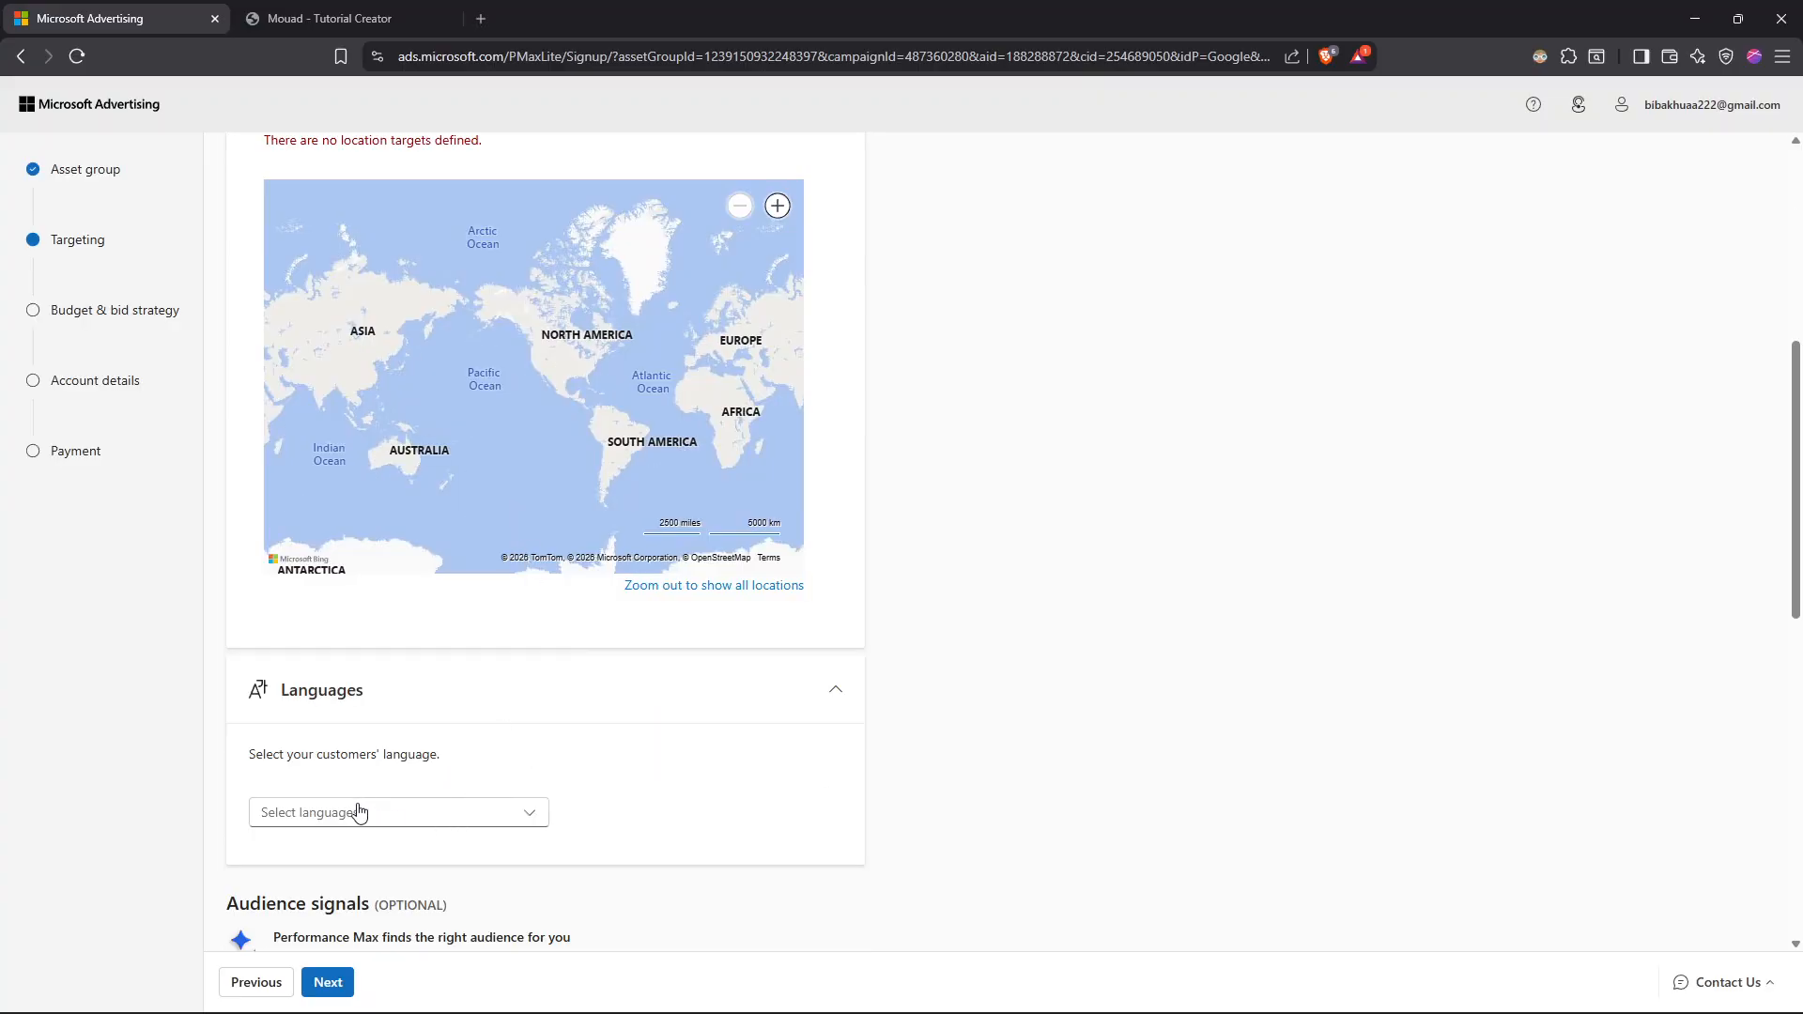
left_click_drag(251, 756, 441, 757)
left_click(475, 811)
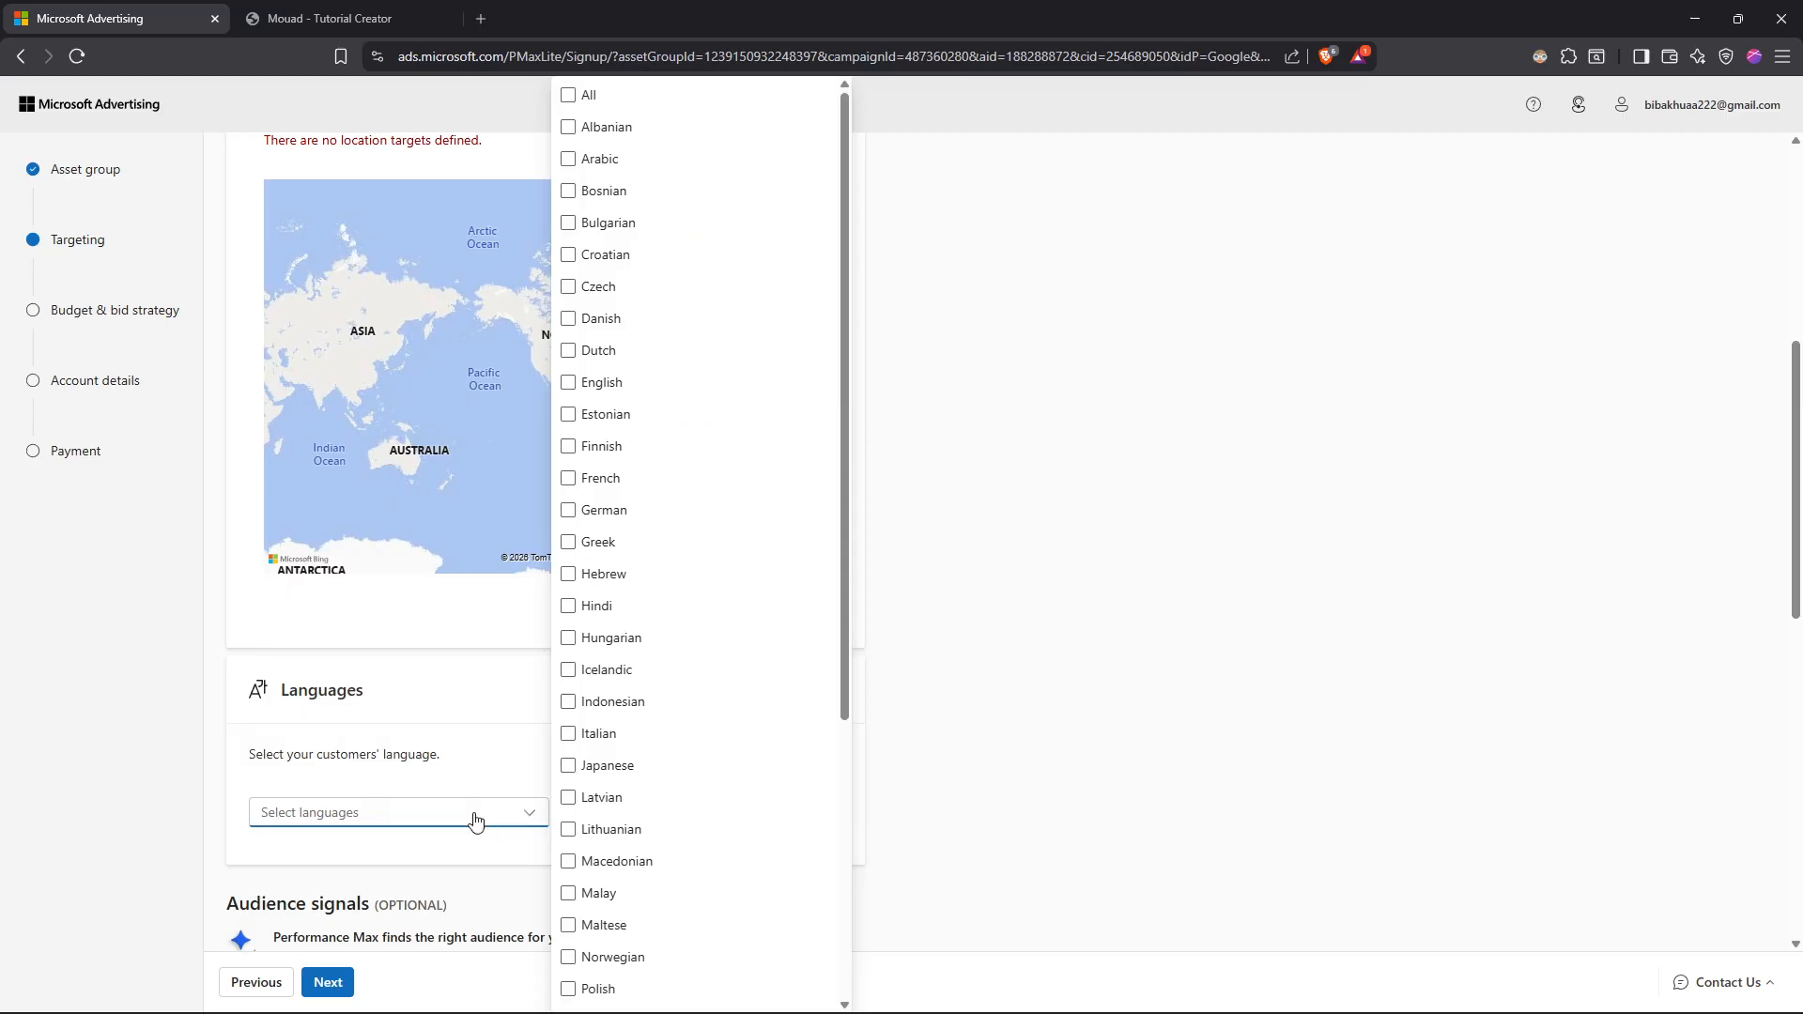
key("e")
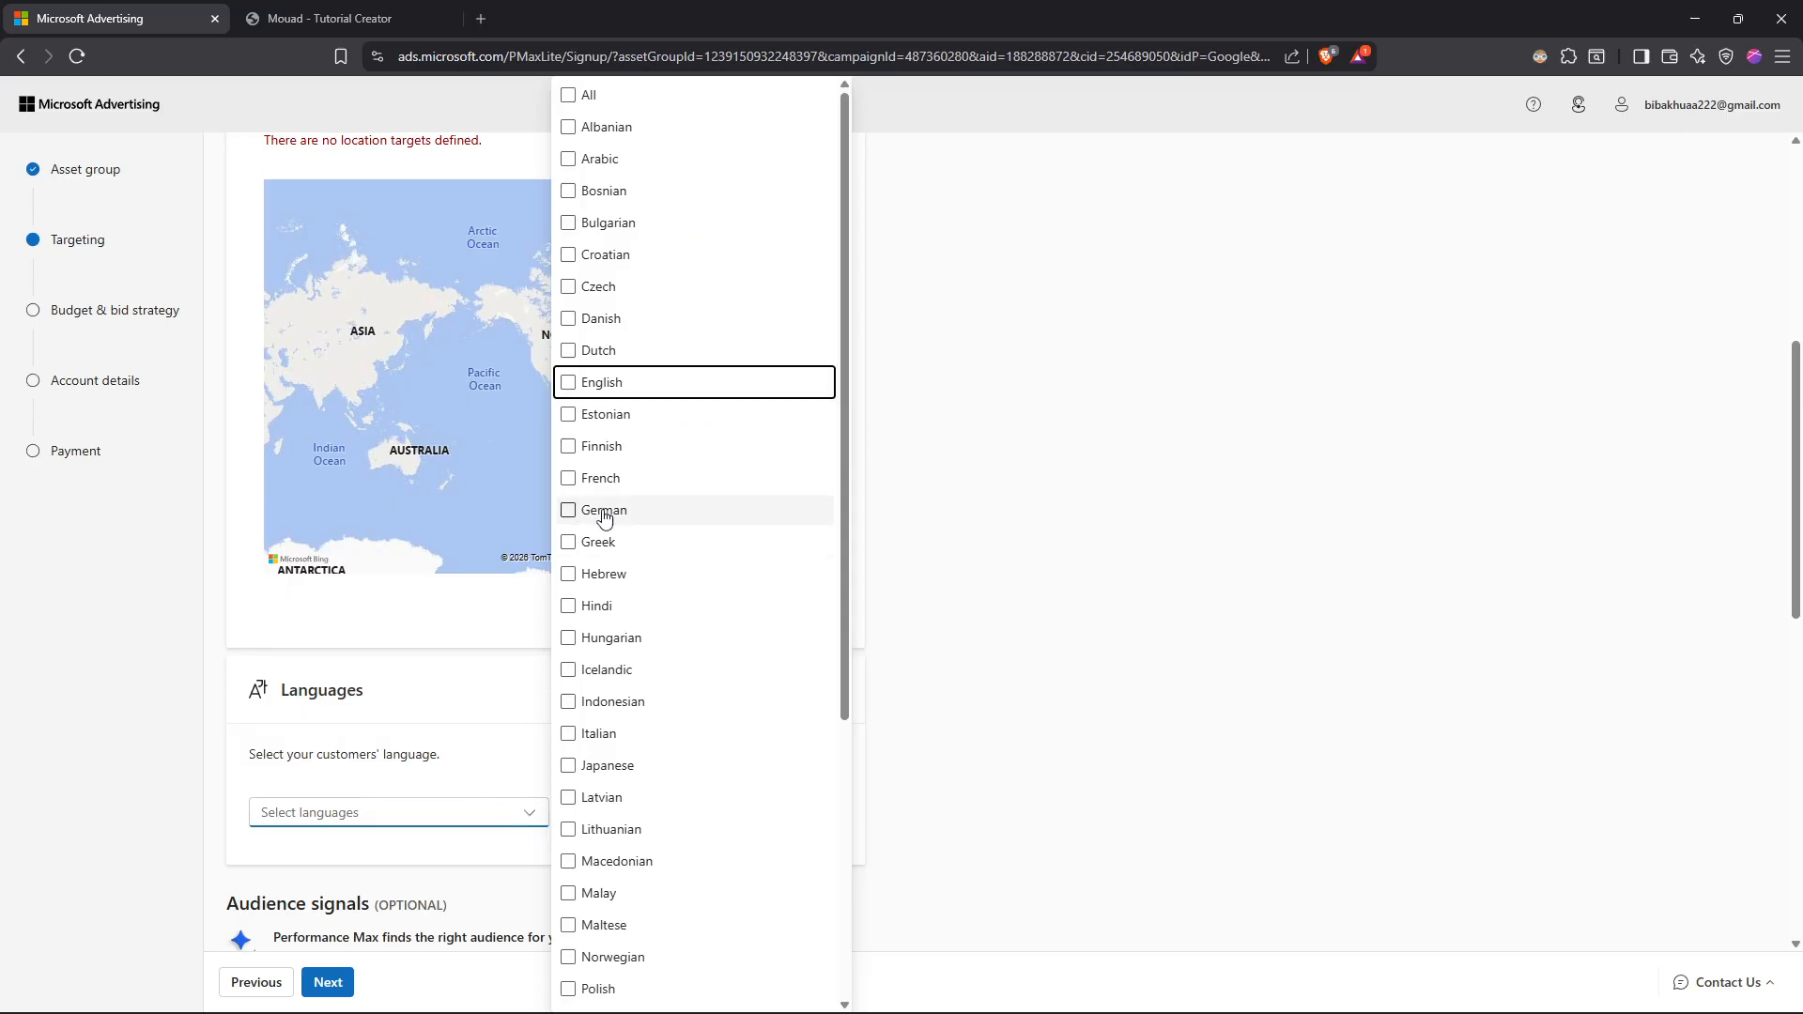
left_click(568, 383)
left_click(1061, 577)
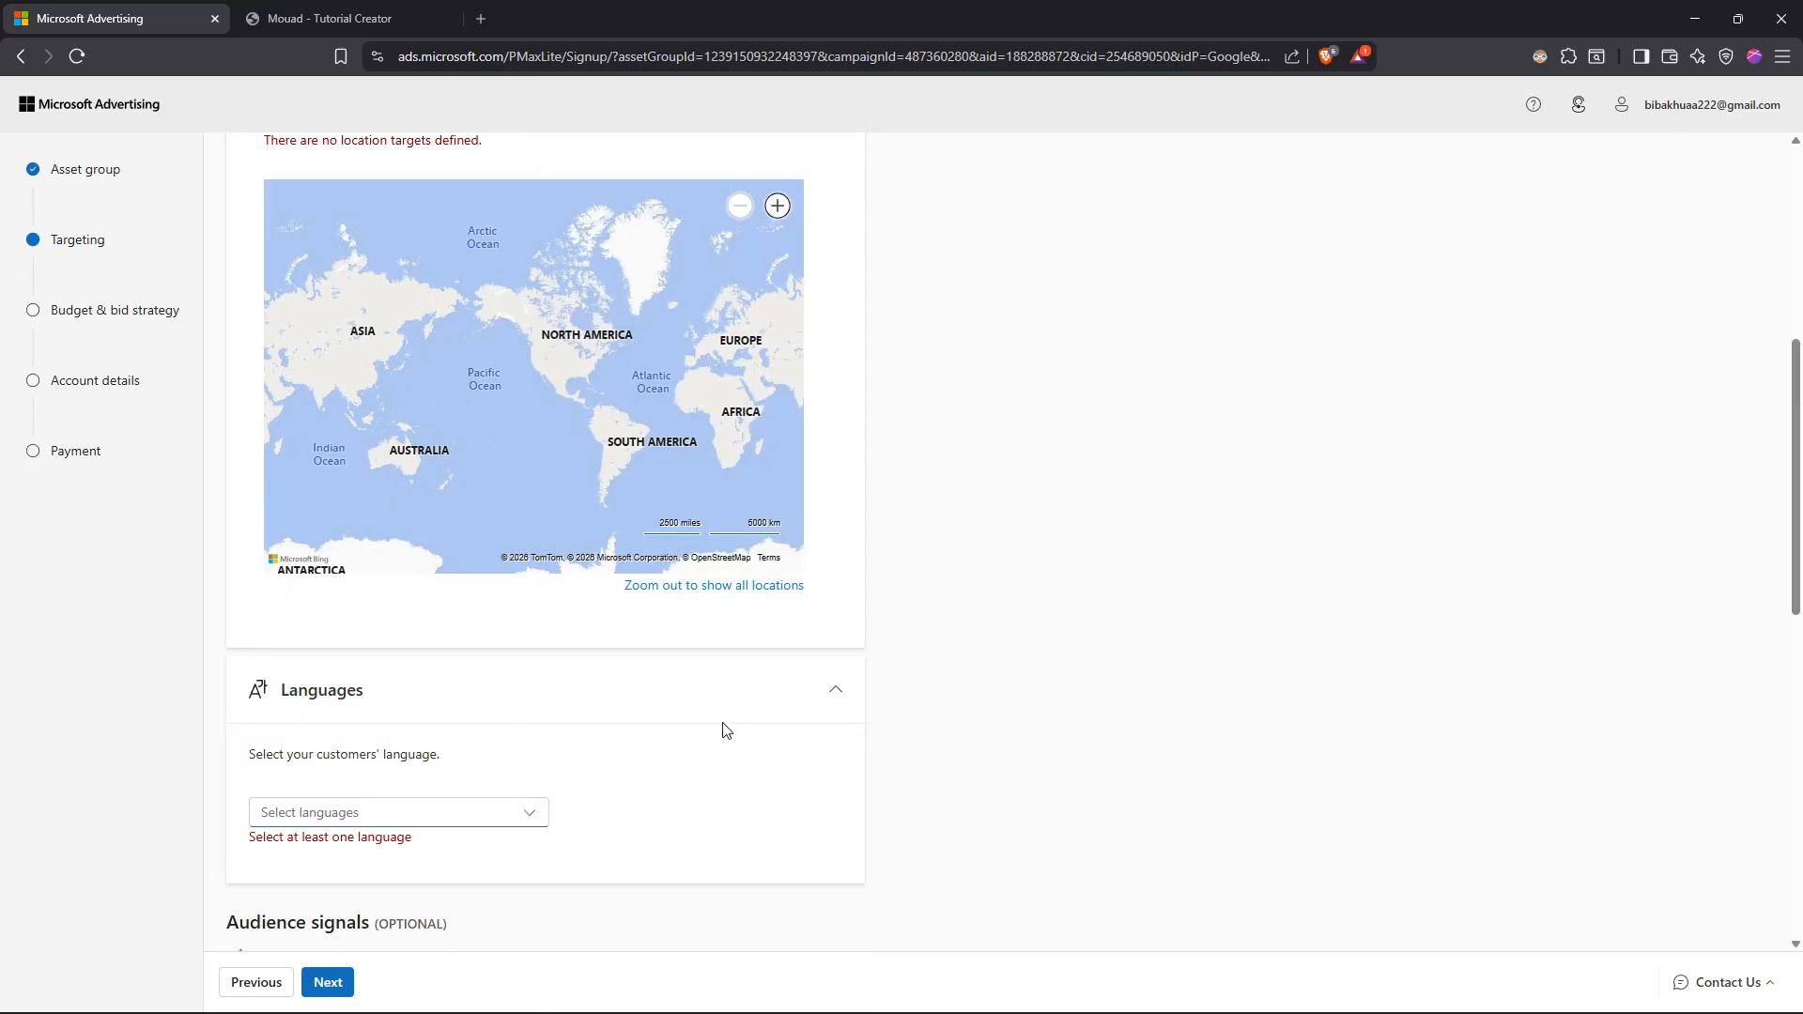
Step: Examine the full list of languages available for targeting customers
left_click(528, 813)
key("e")
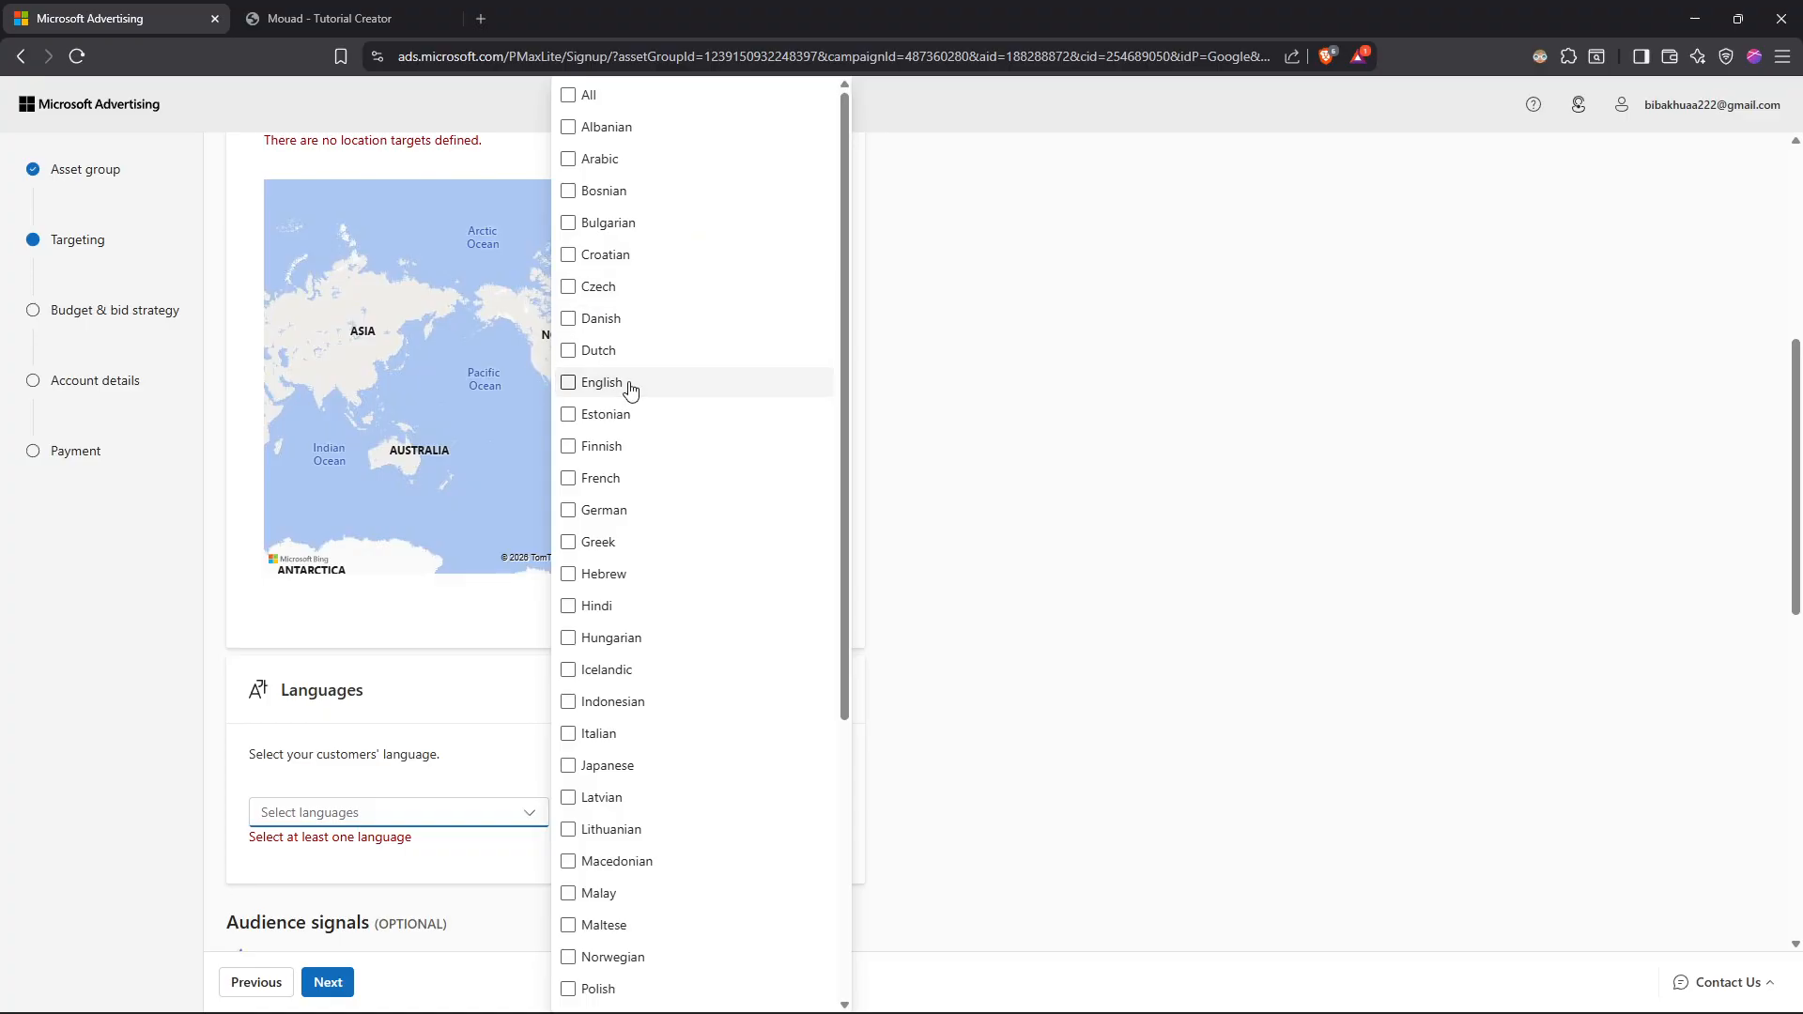
scroll(568, 388, "down", 1)
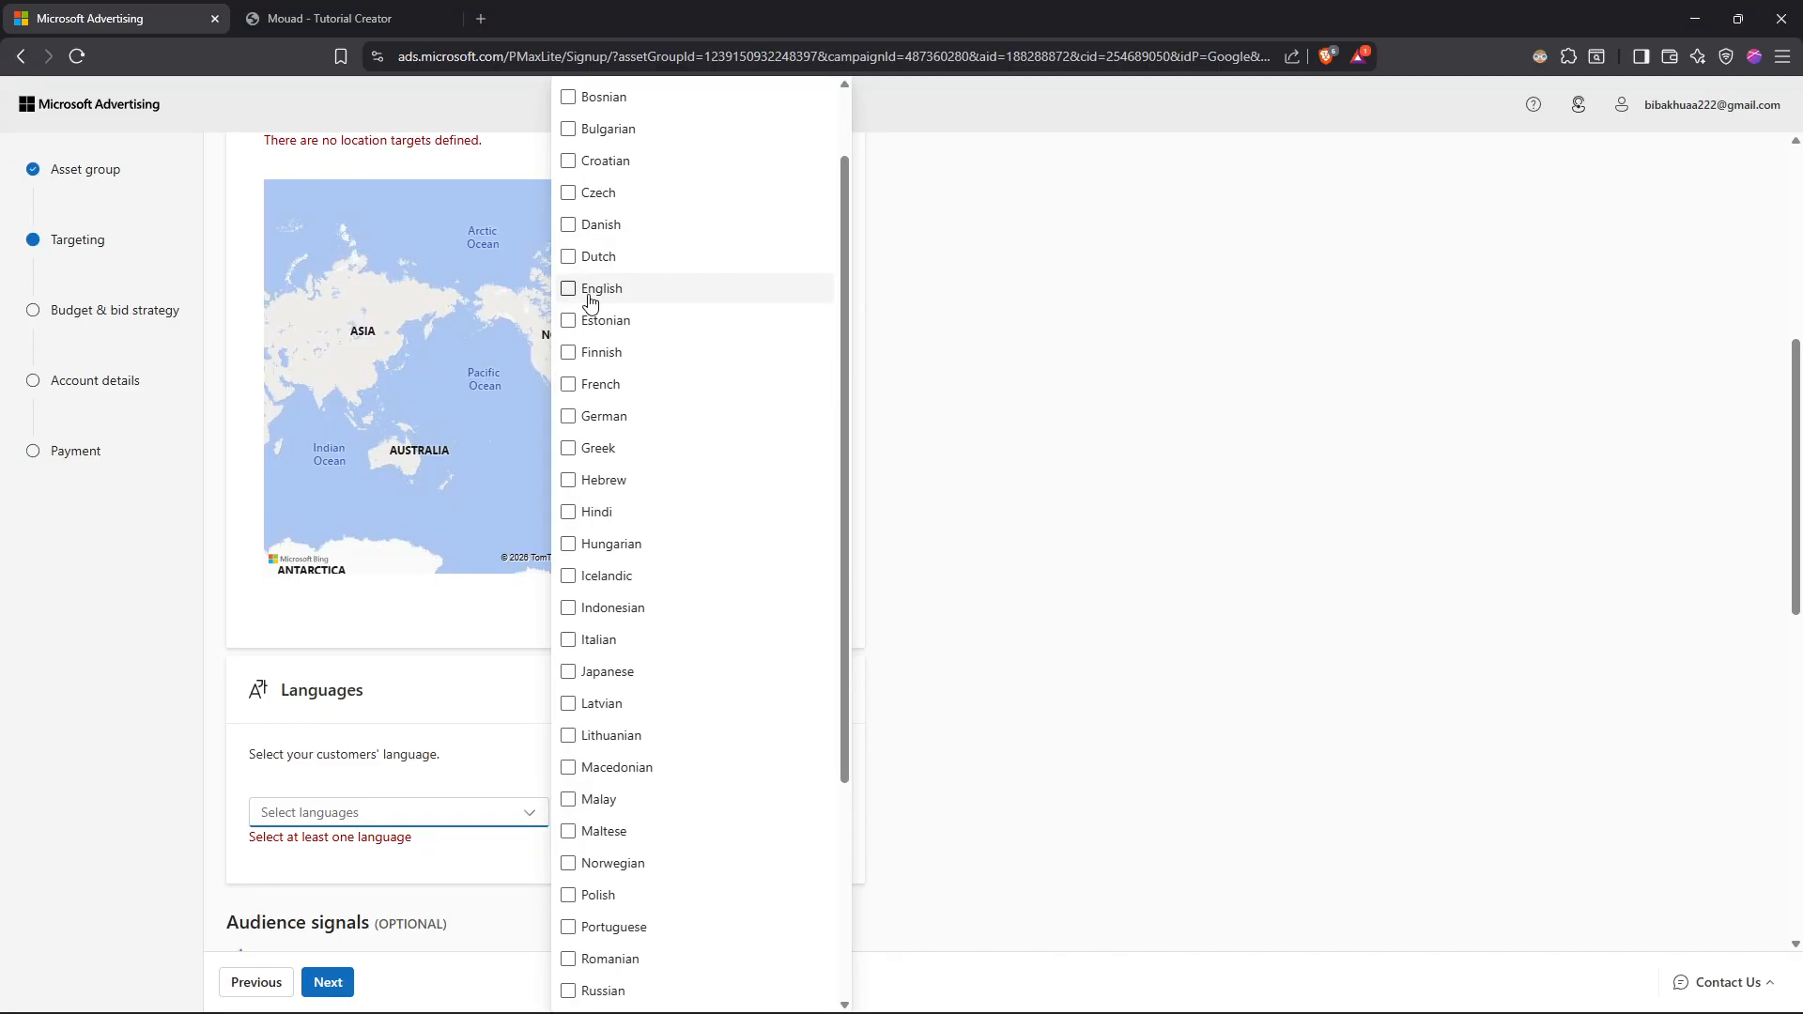
scroll(591, 298, "up", 1)
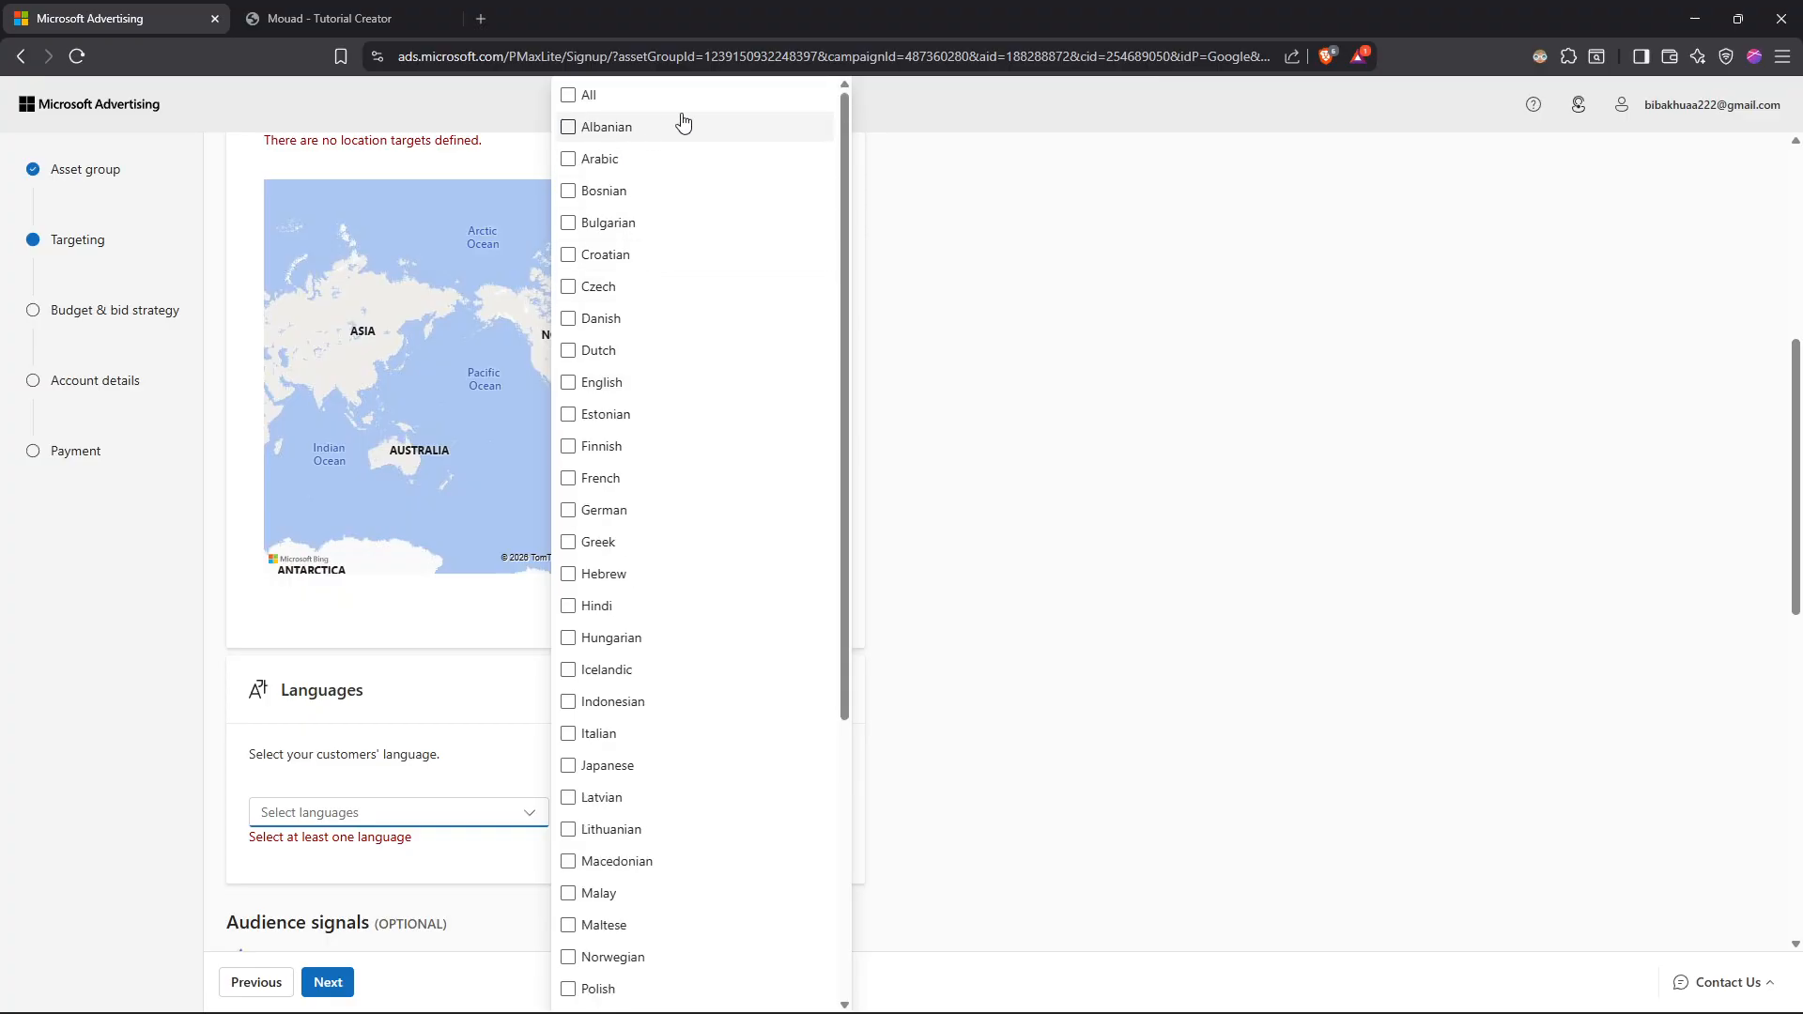
scroll(590, 169, "down", 2)
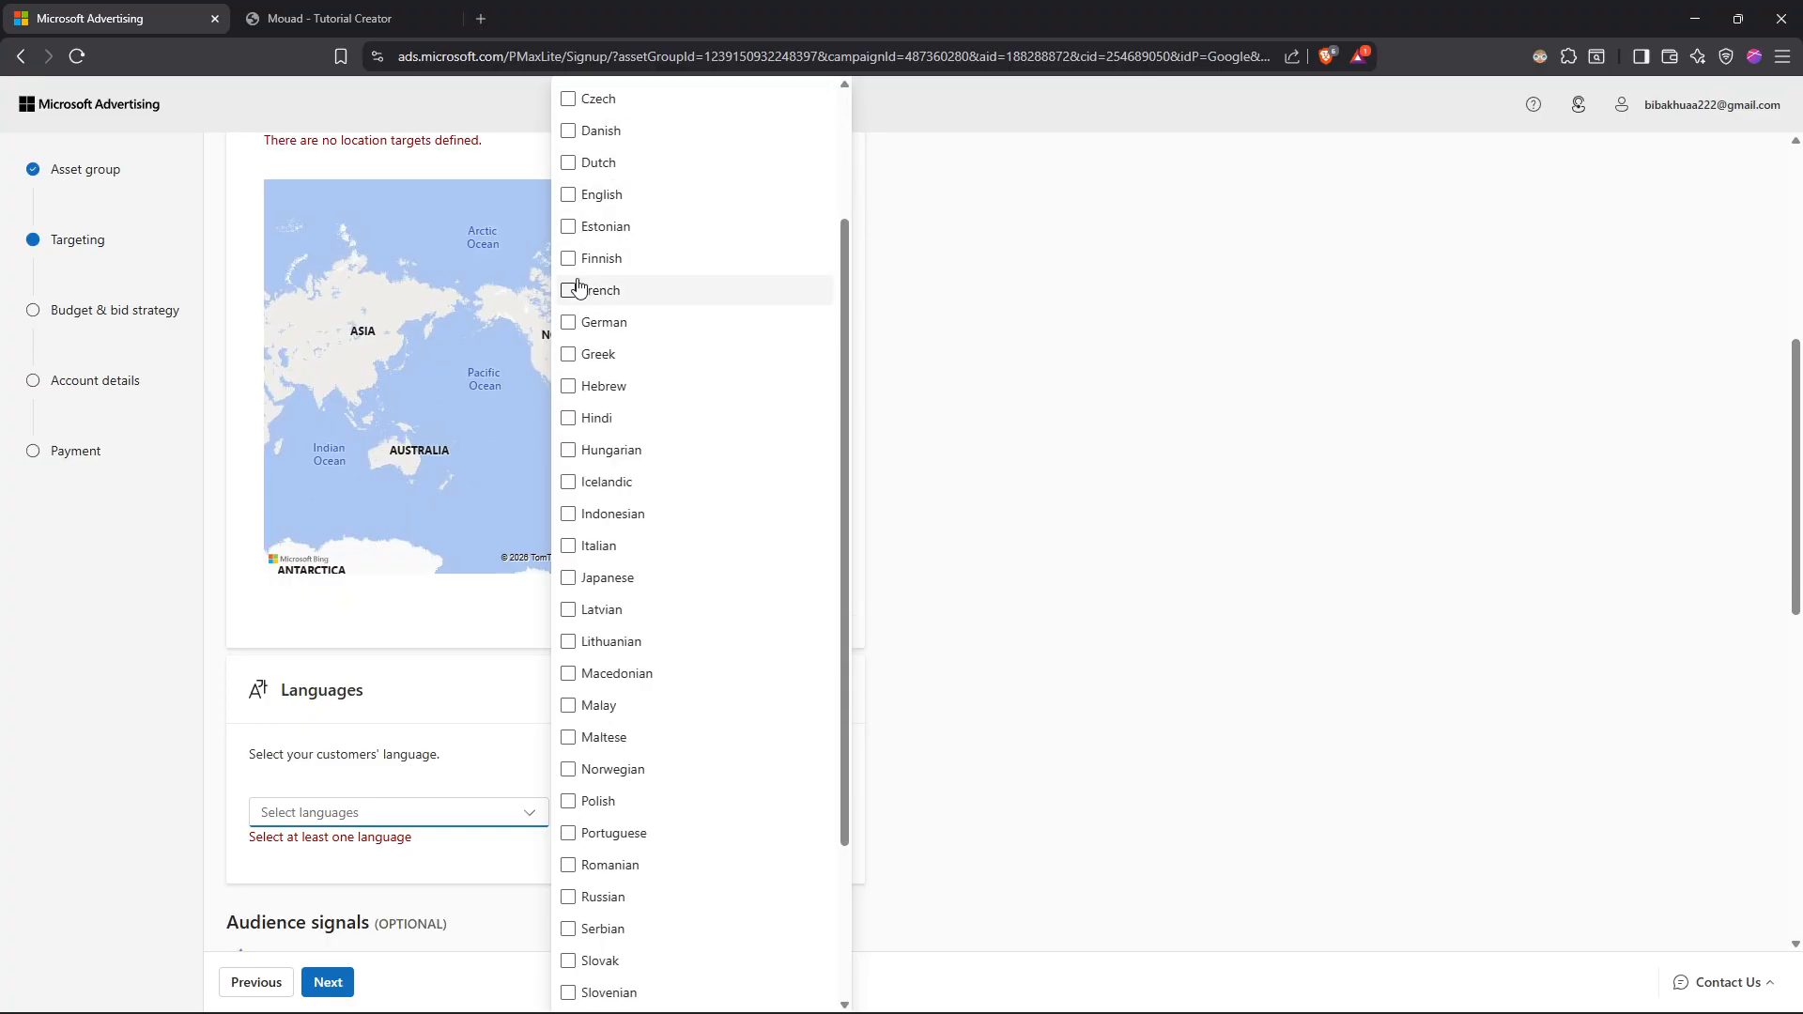
scroll(611, 342, "down", 2)
scroll(619, 399, "up", 1)
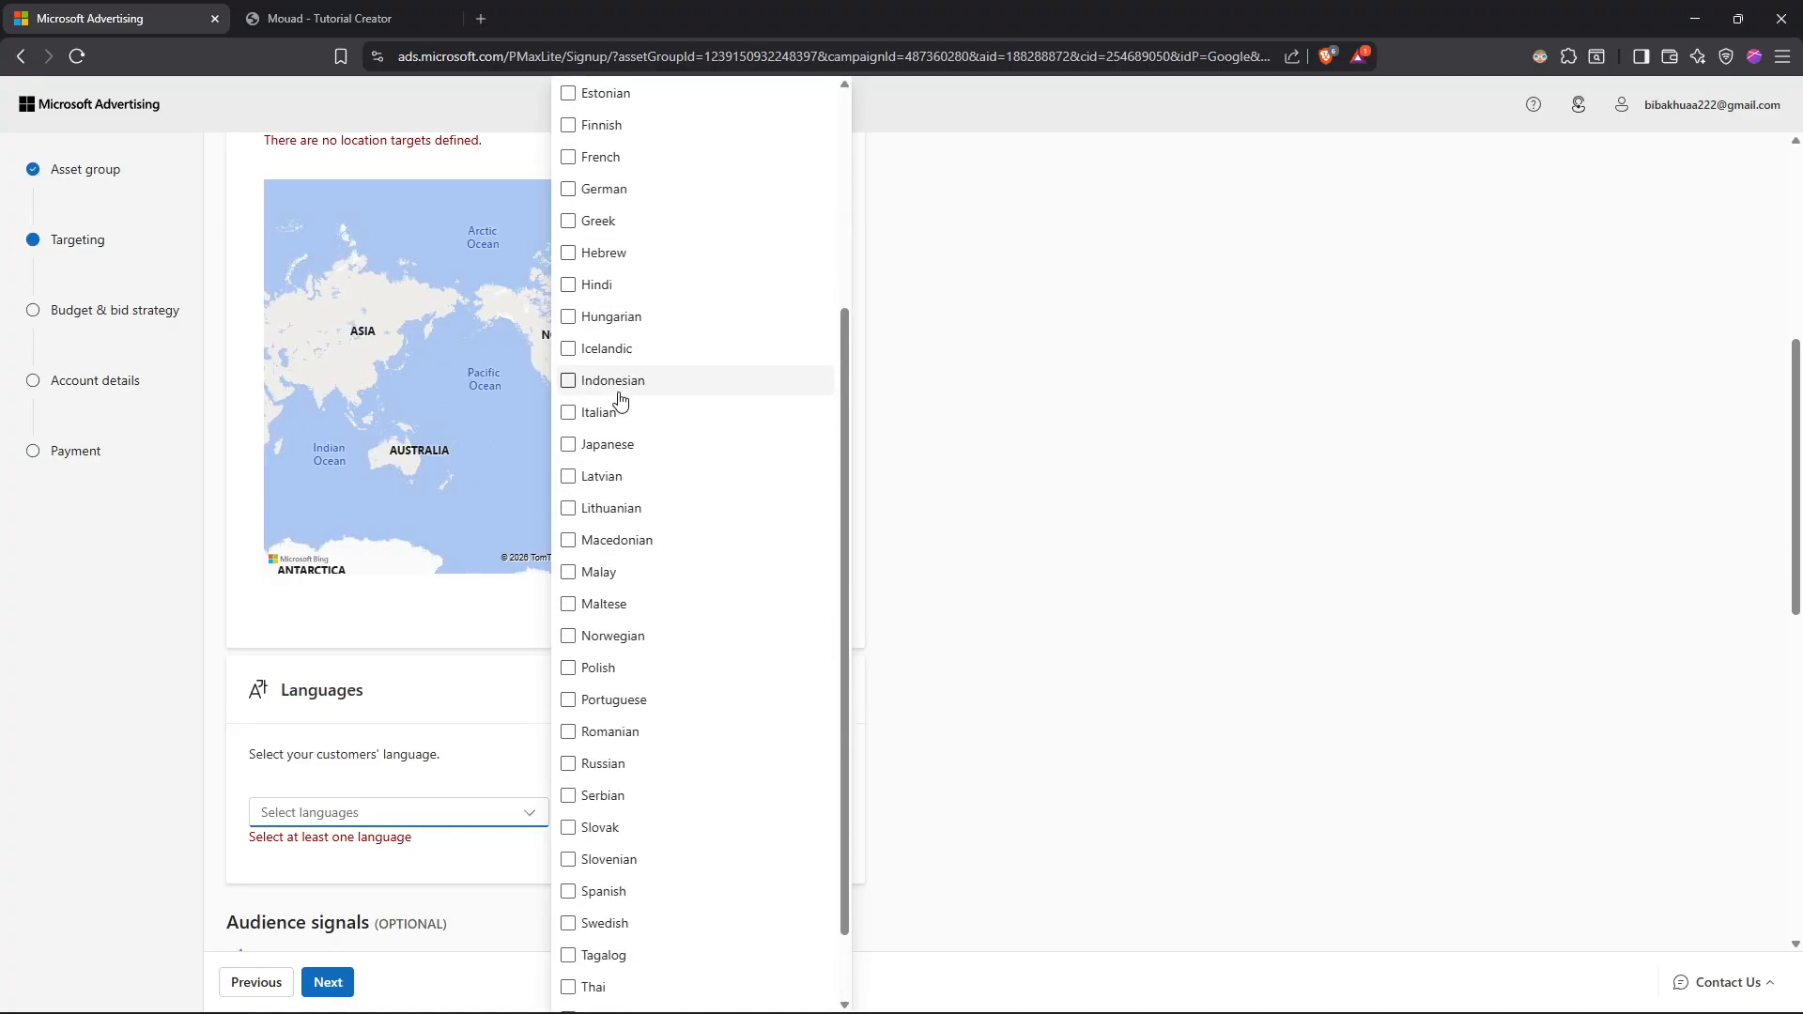
scroll(619, 399, "up", 1)
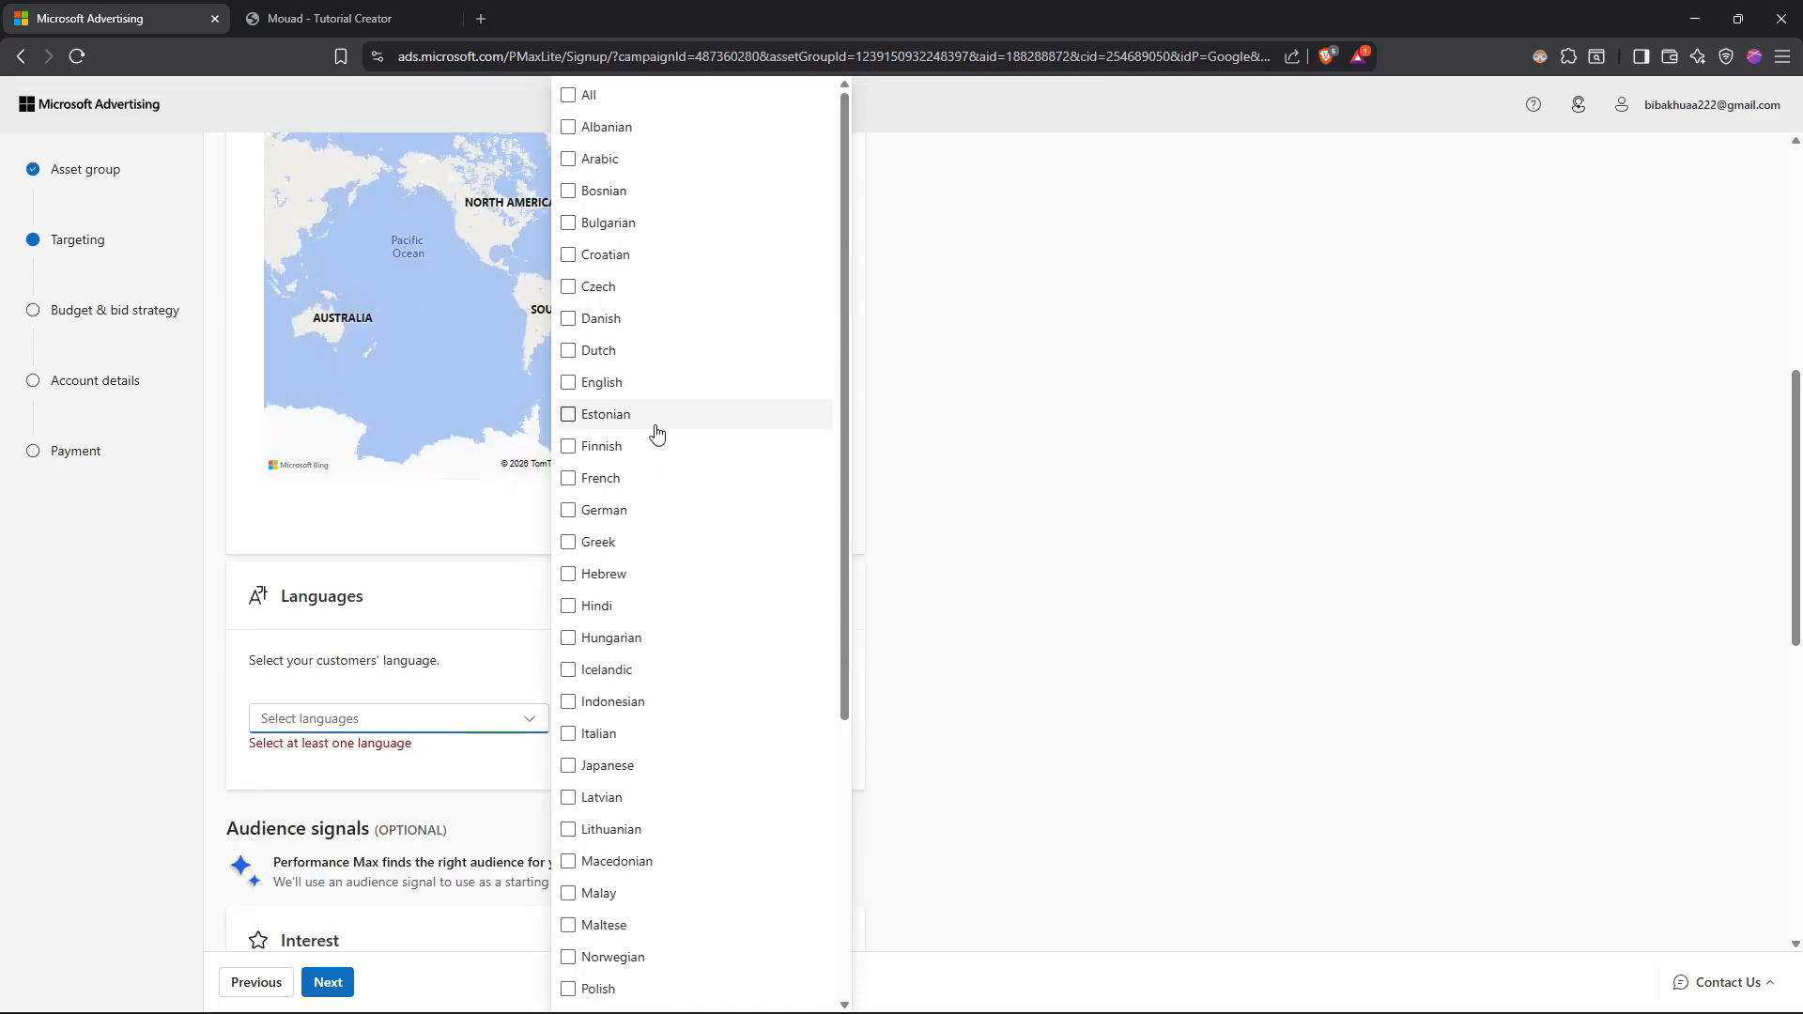
Step: Review the optional audience signals, covering interests, age ranges, gender groups and search themes
scroll(668, 608, "down", 5)
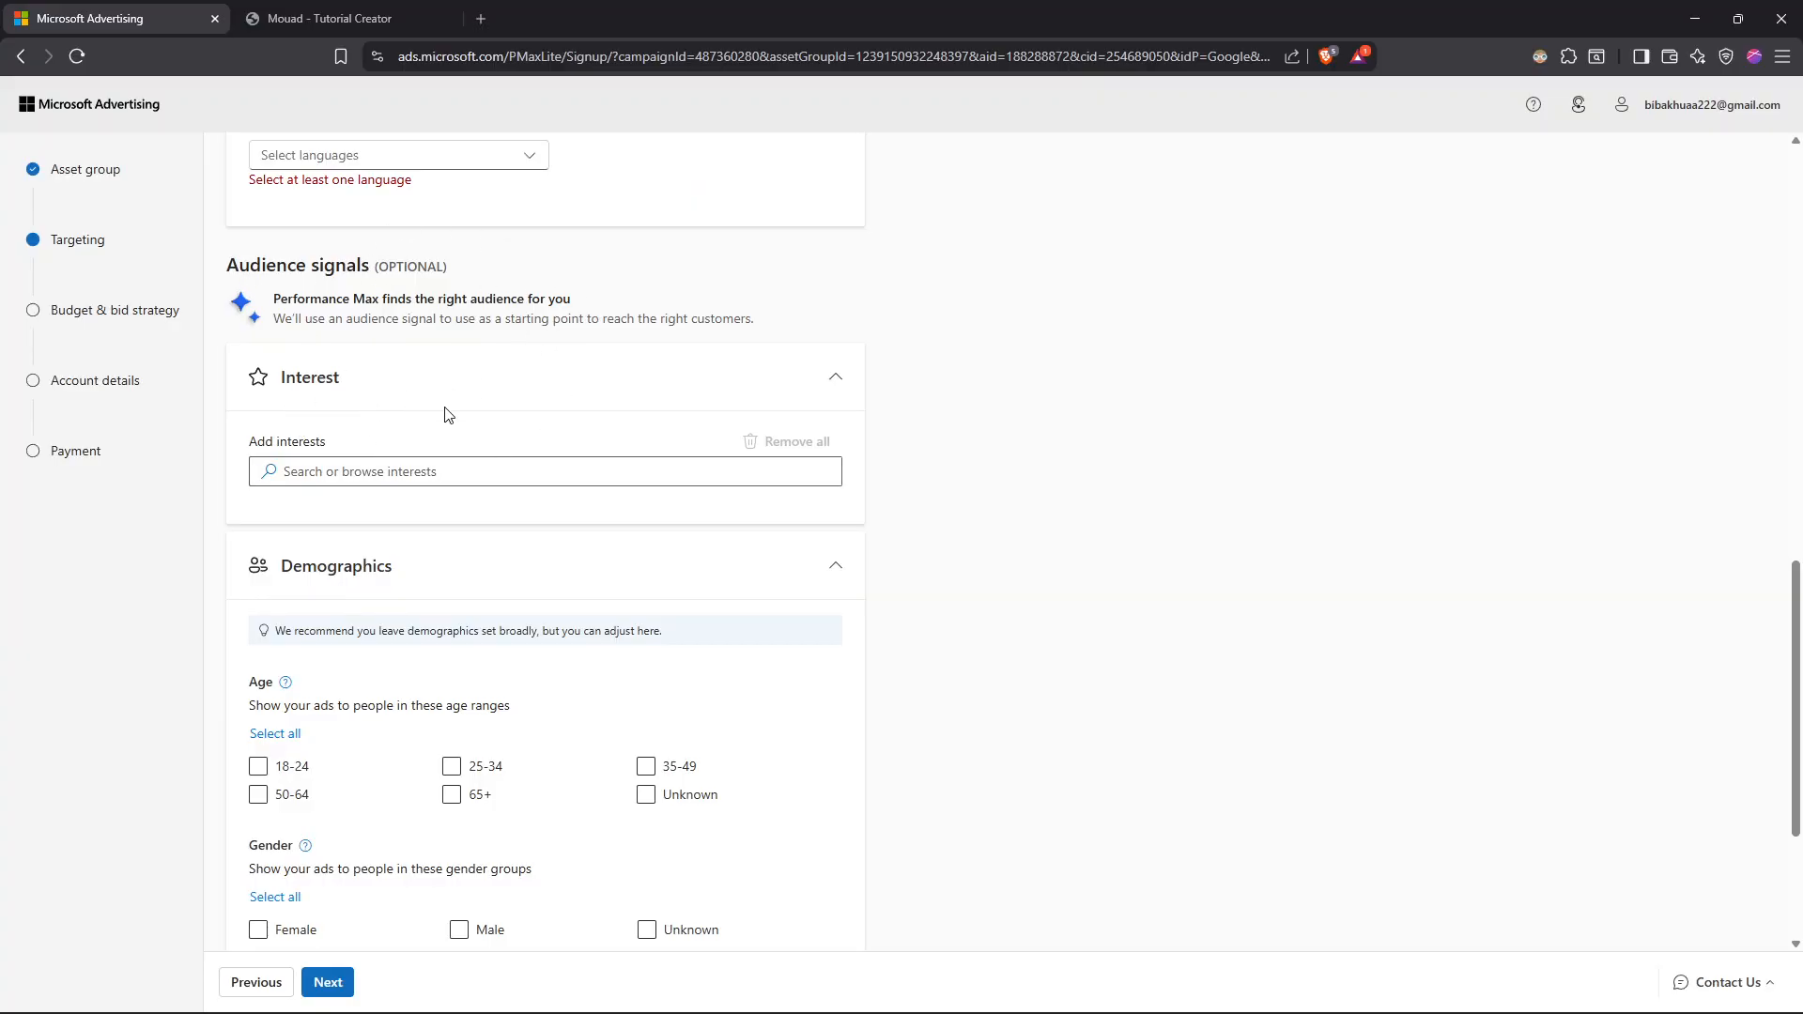
scroll(439, 401, "down", 3)
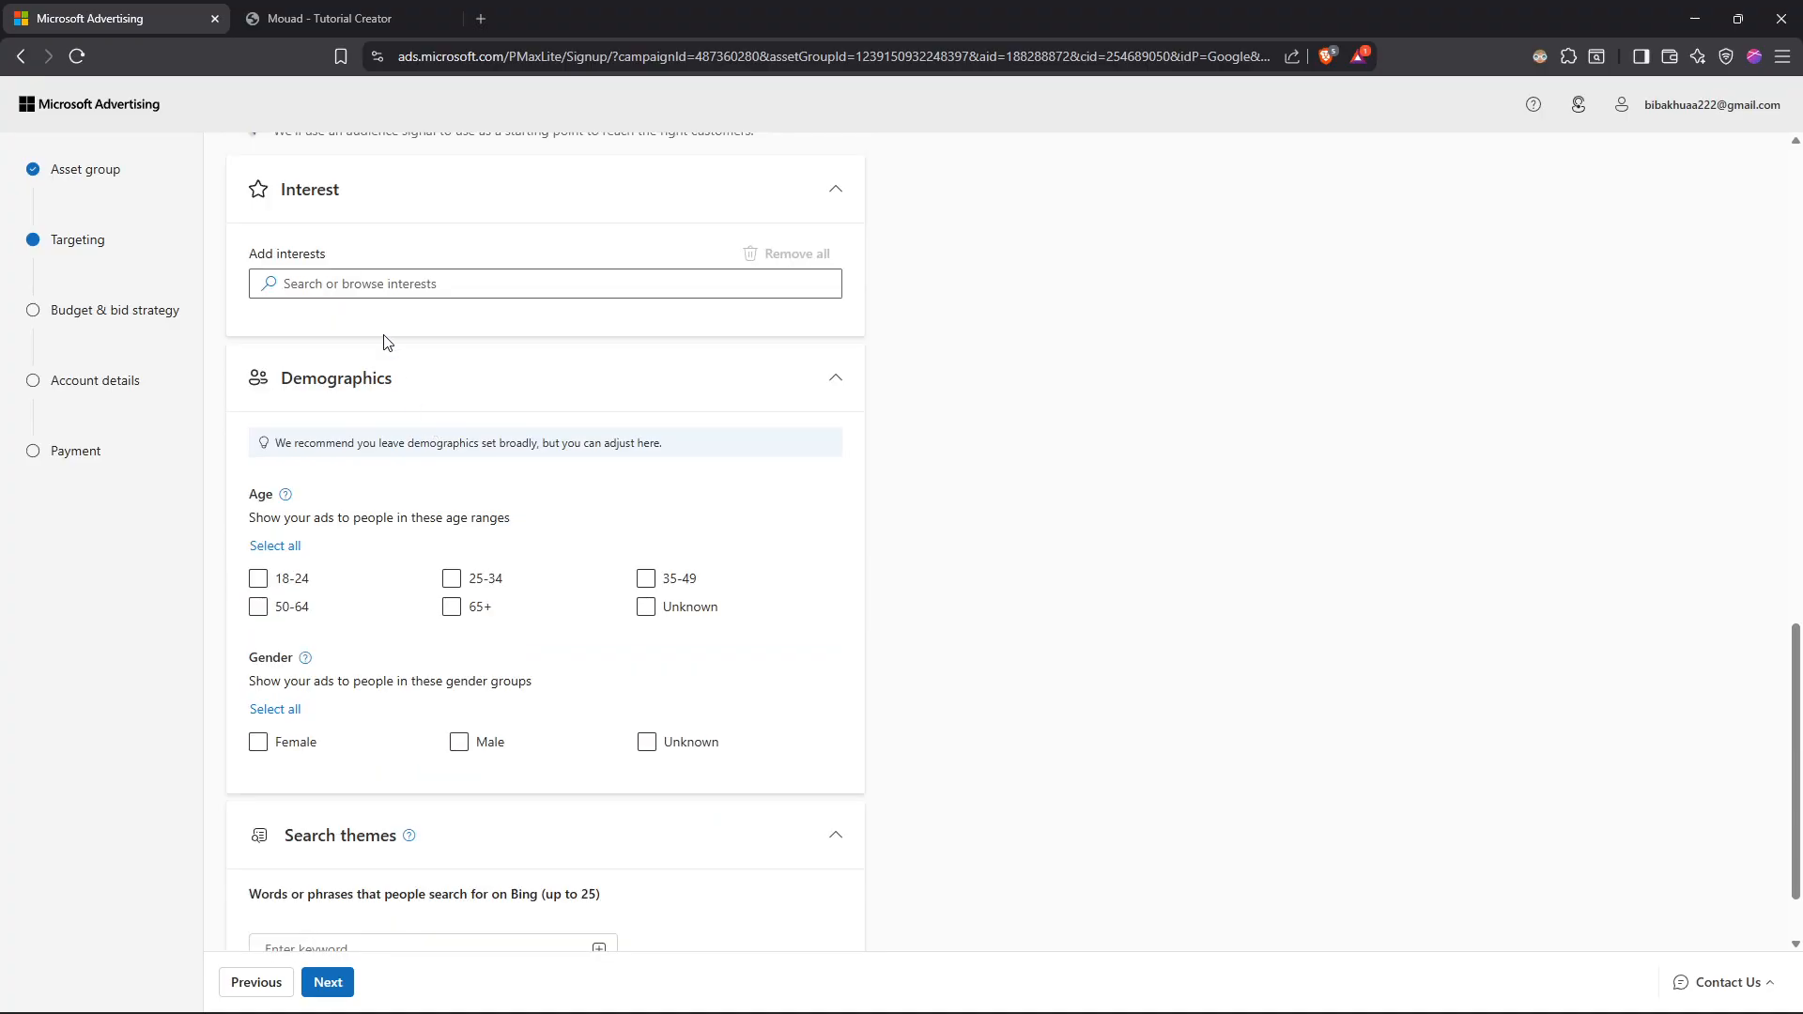
scroll(335, 366, "up", 3)
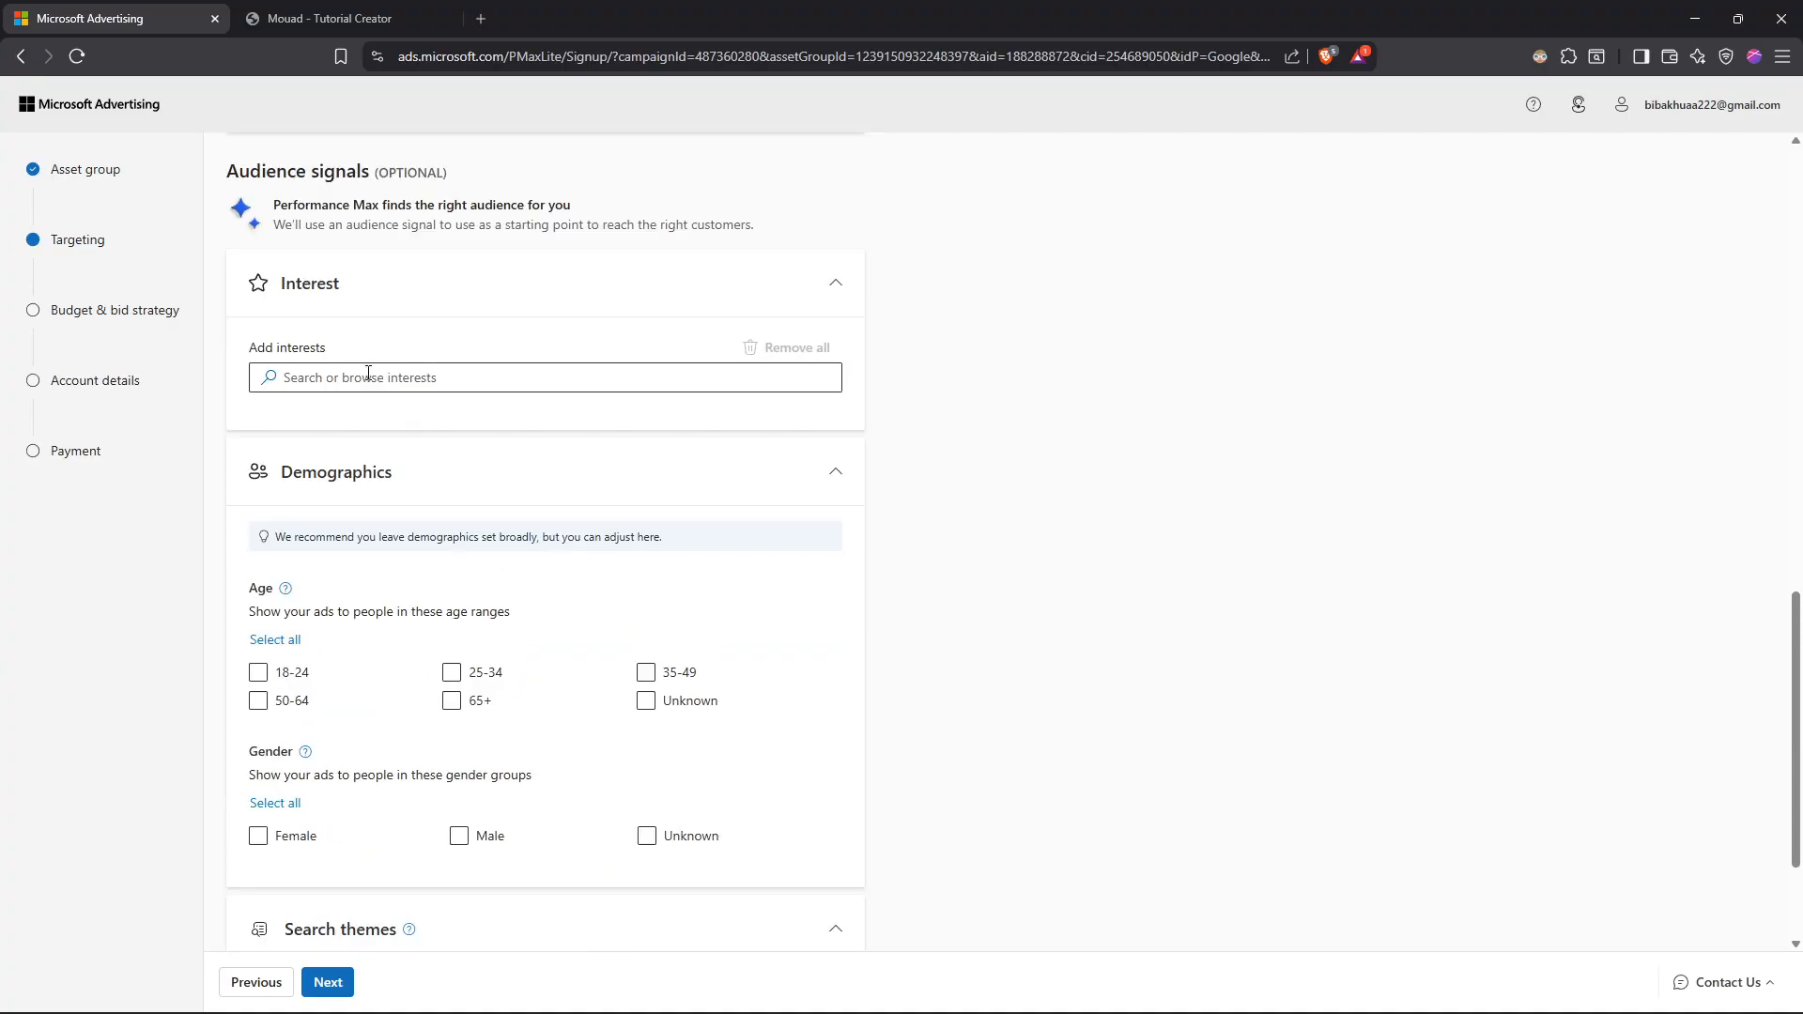
scroll(367, 441, "down", 1)
scroll(333, 469, "down", 1)
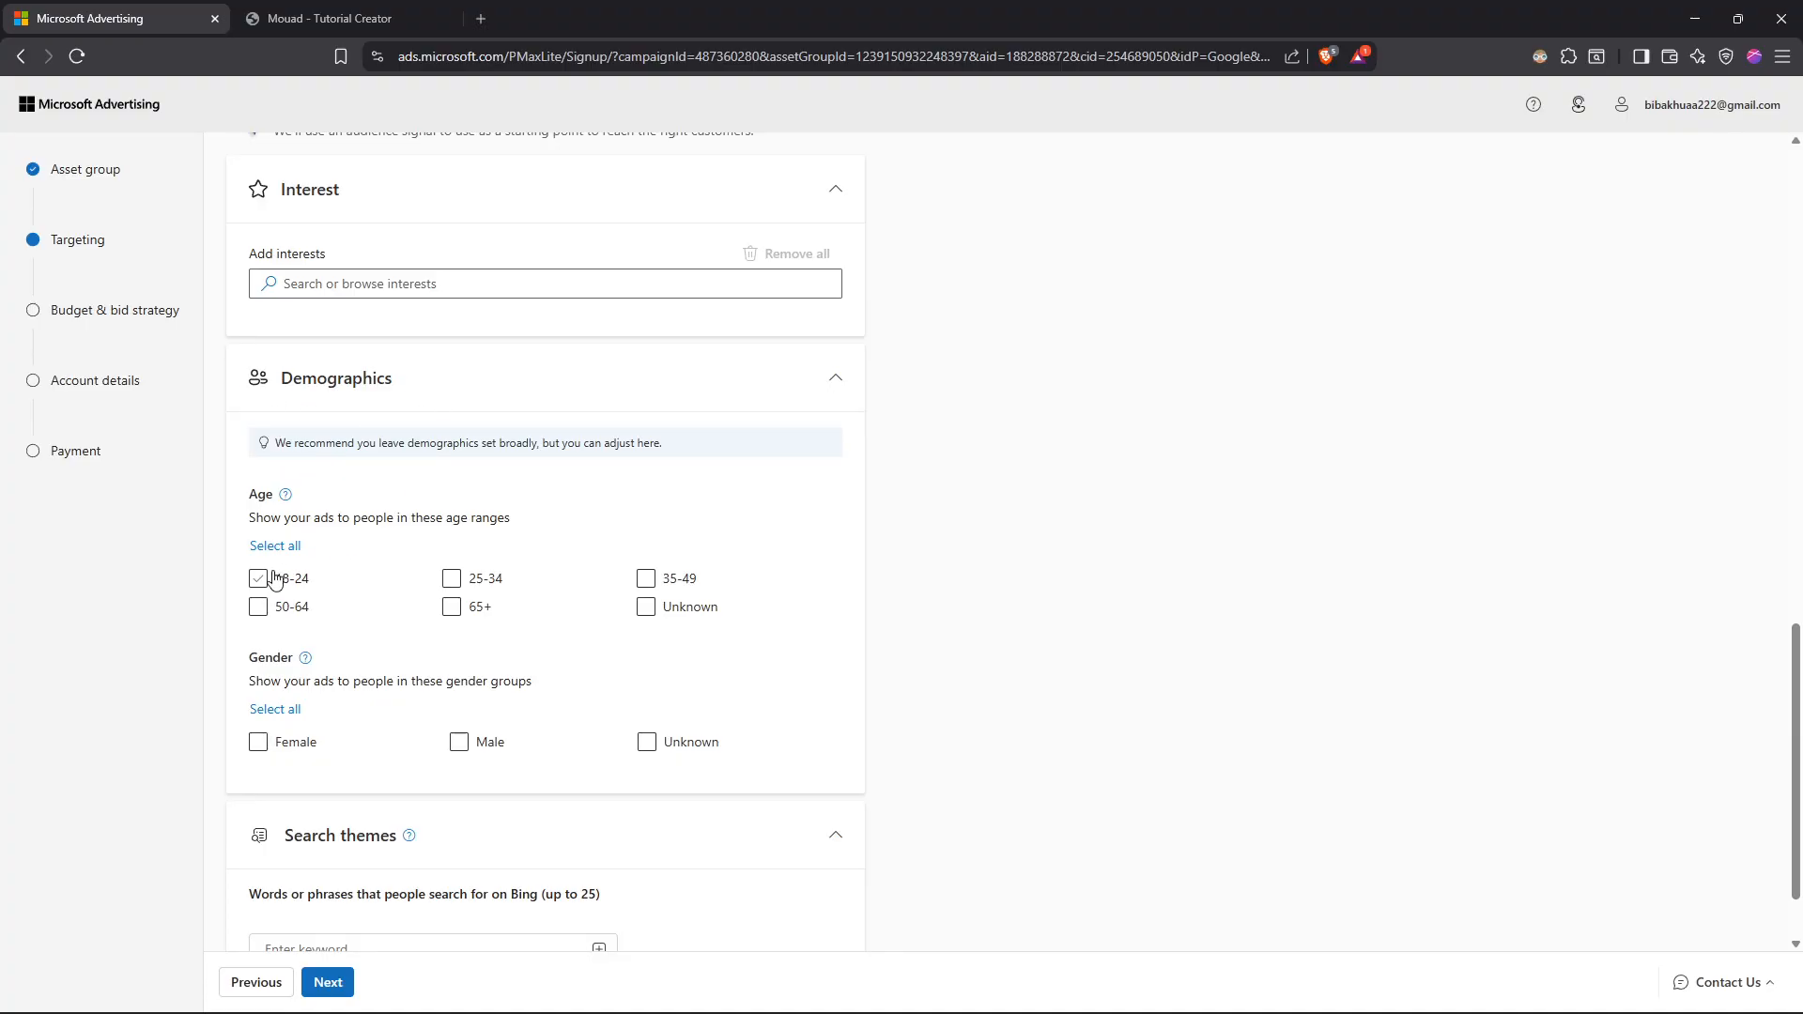
scroll(399, 619, "down", 1)
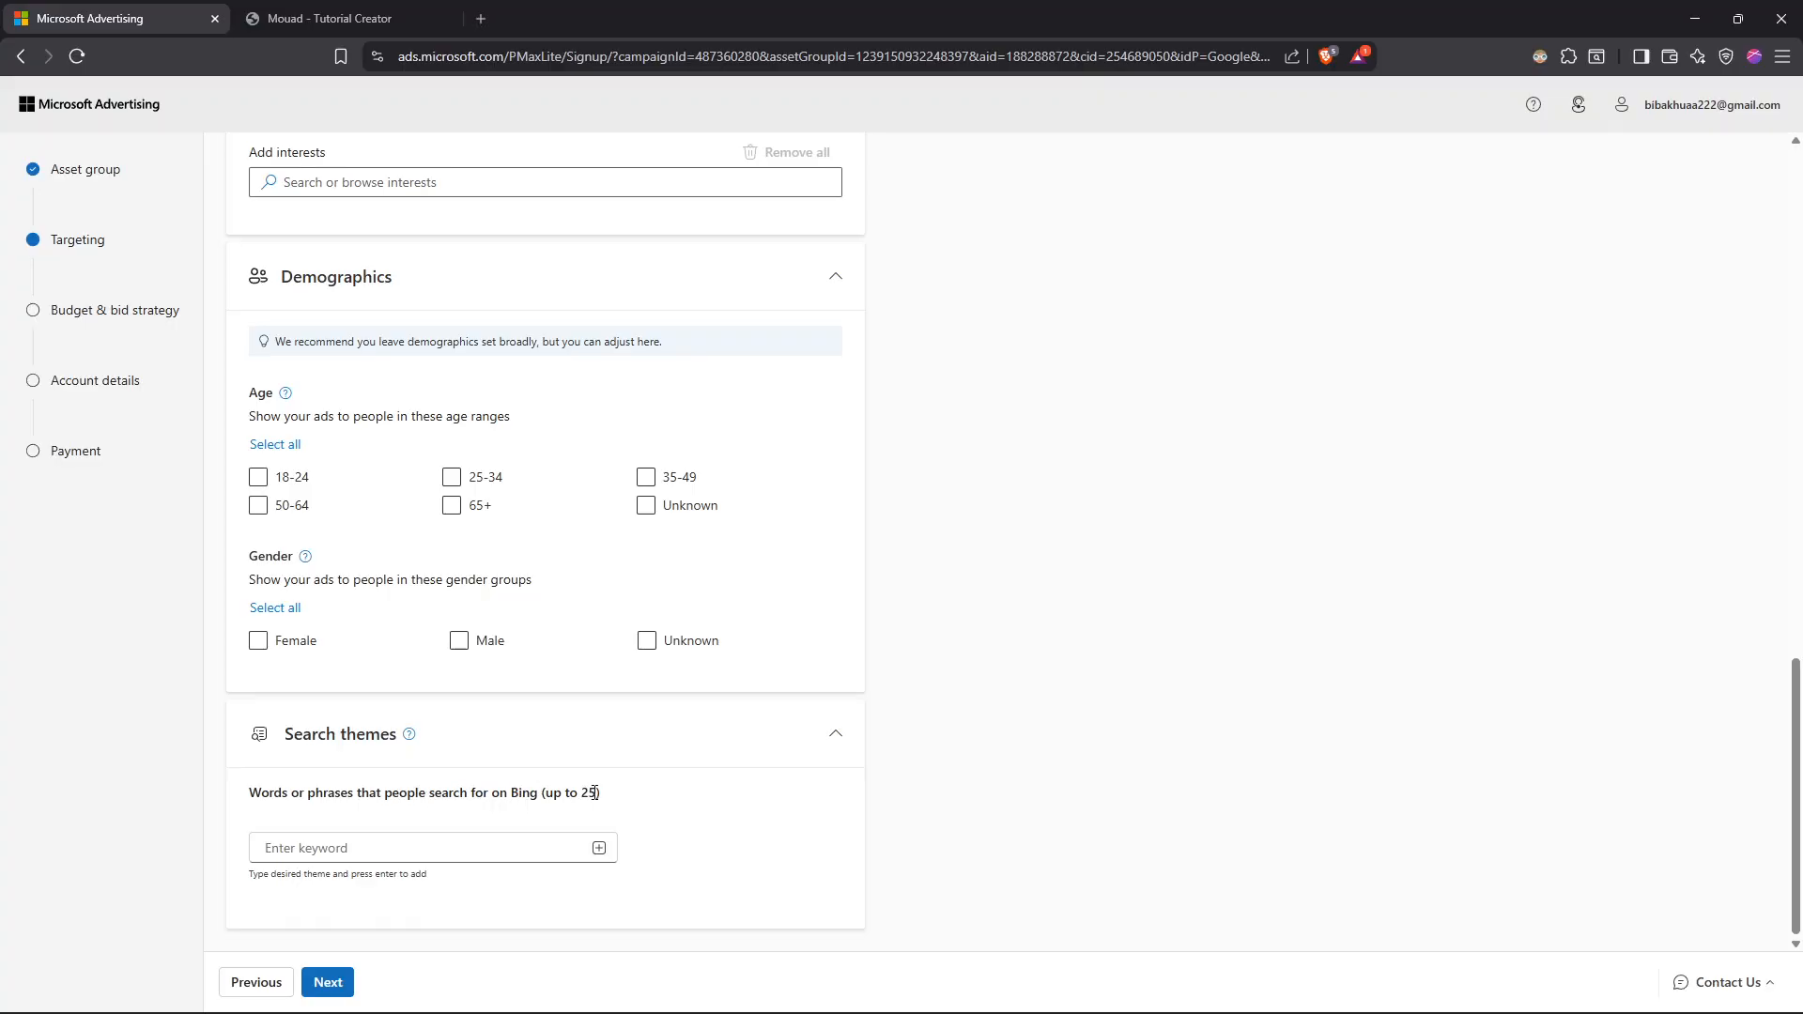
Step: Enter "website" as the search theme keyword and submit the targeting settings to continue
left_click(506, 840)
type("website")
left_click(705, 836)
left_click_drag(426, 849, 191, 843)
left_click(804, 844)
left_click(343, 983)
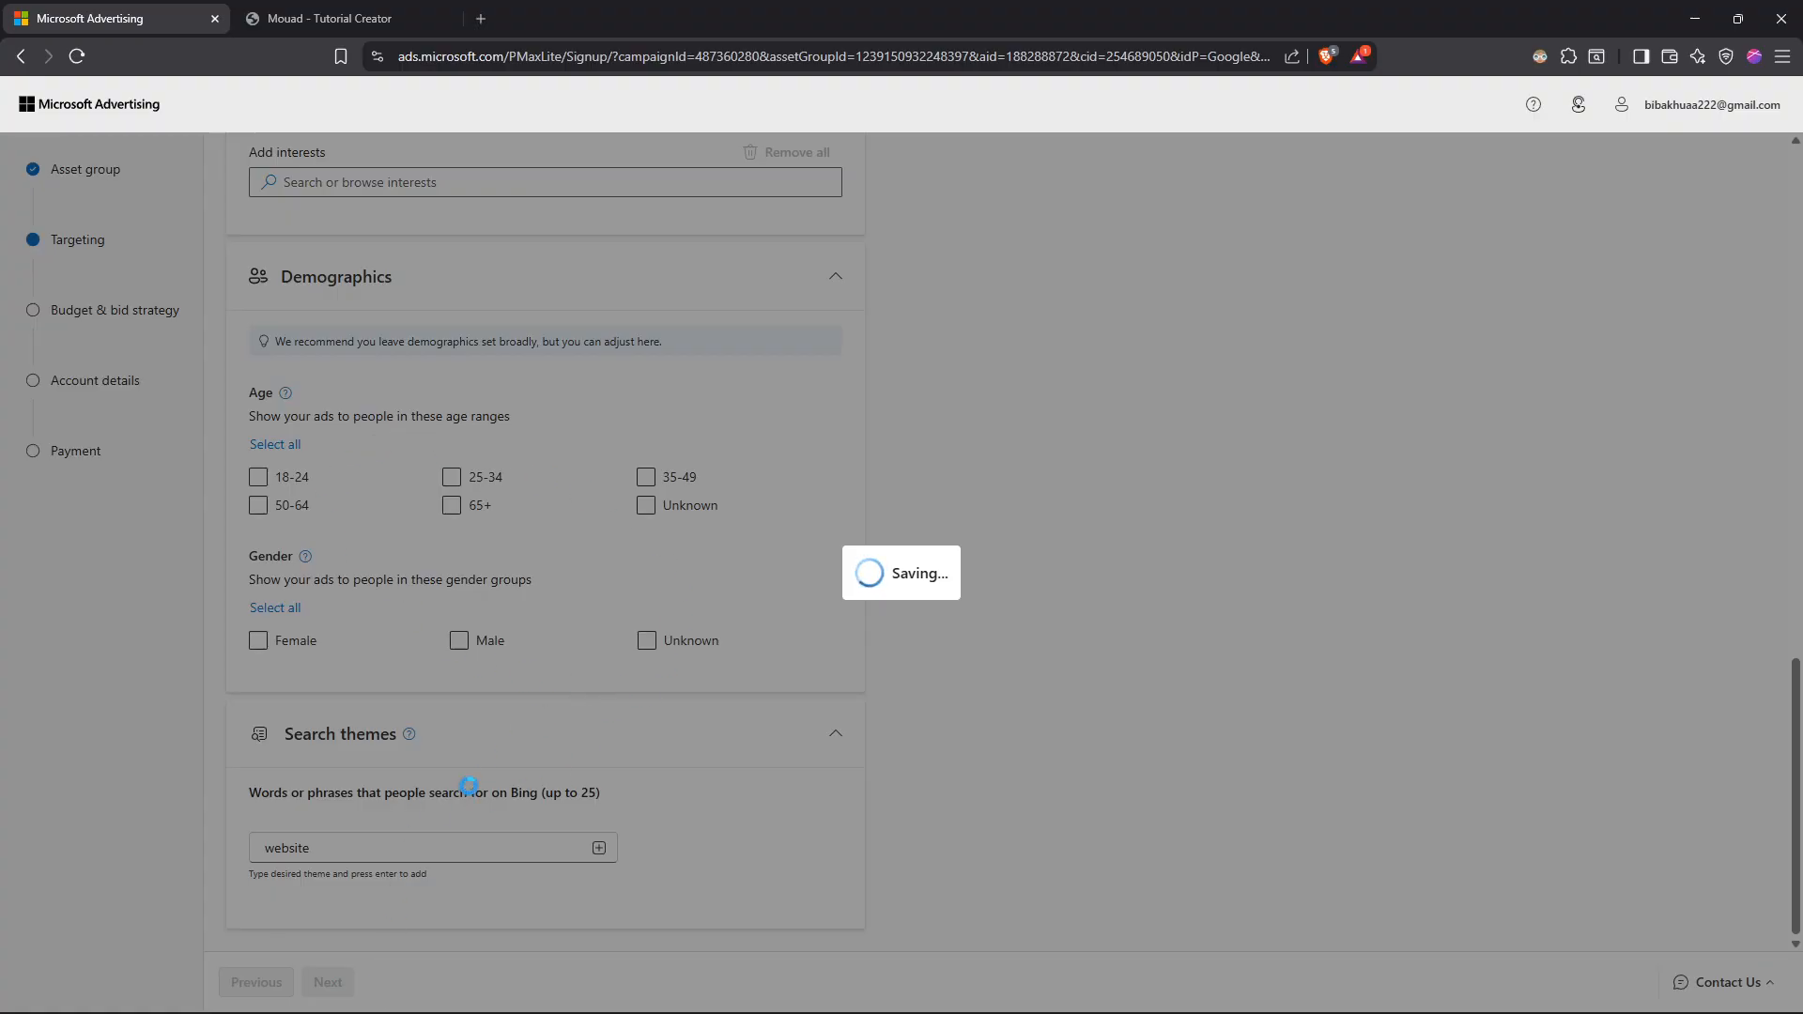